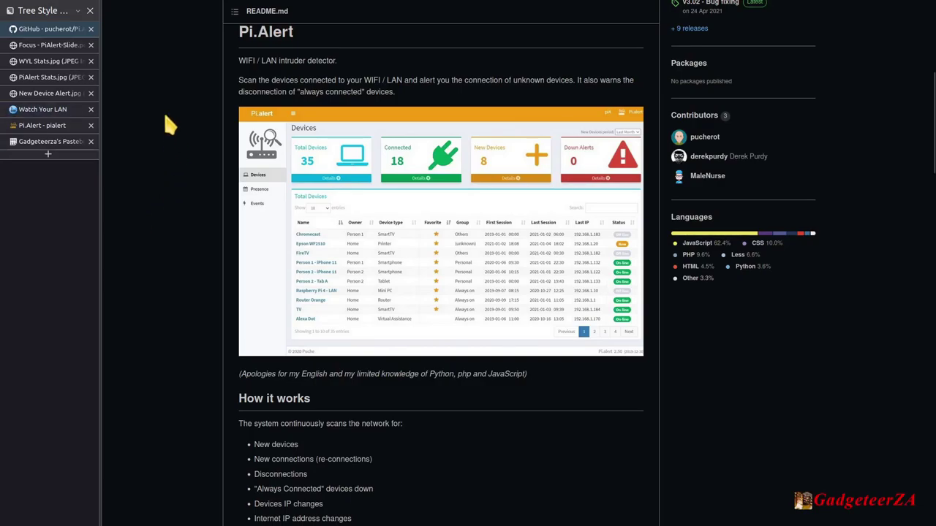
Step: Review the WatchYourLAN versus Pi.Alert comparison slide, the Pi.Alert container statistics and the new-device alert e-mail
{"action": "left_click", "coordinate": [42, 46]}
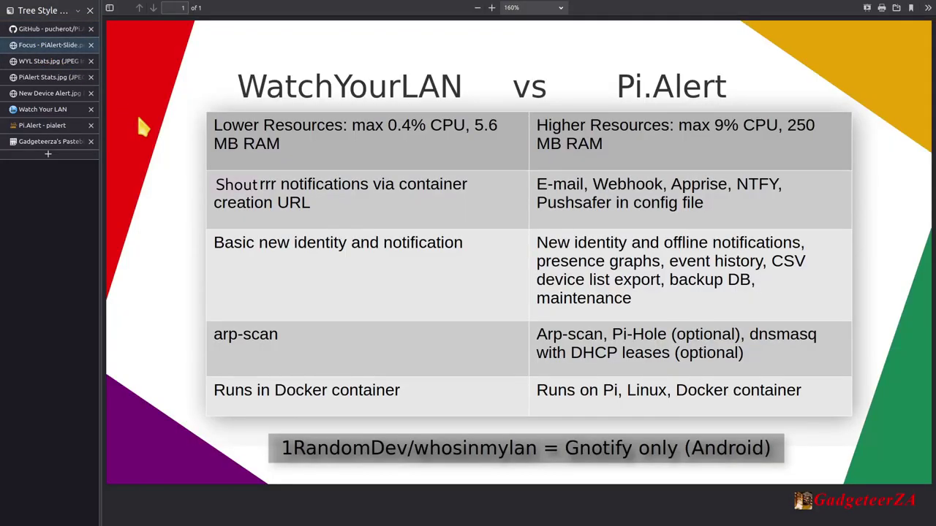
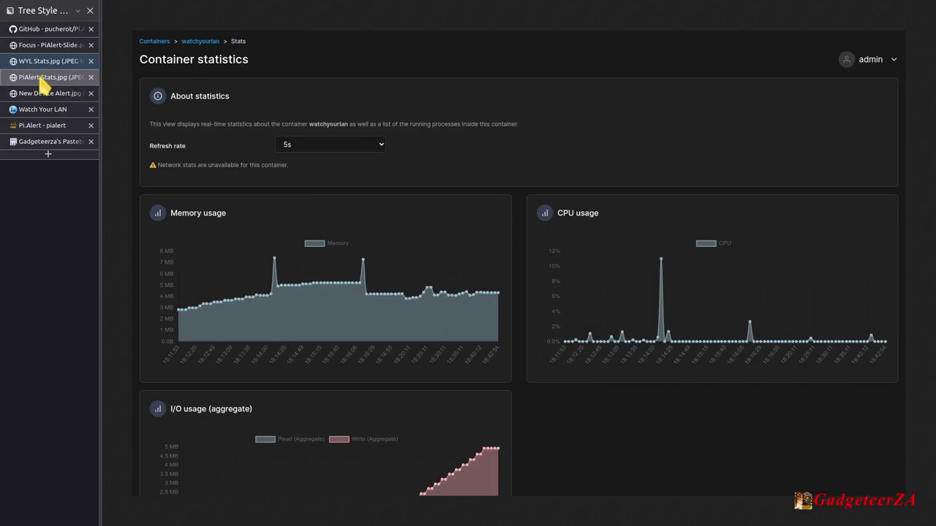
{"action": "left_click", "coordinate": [16, 77]}
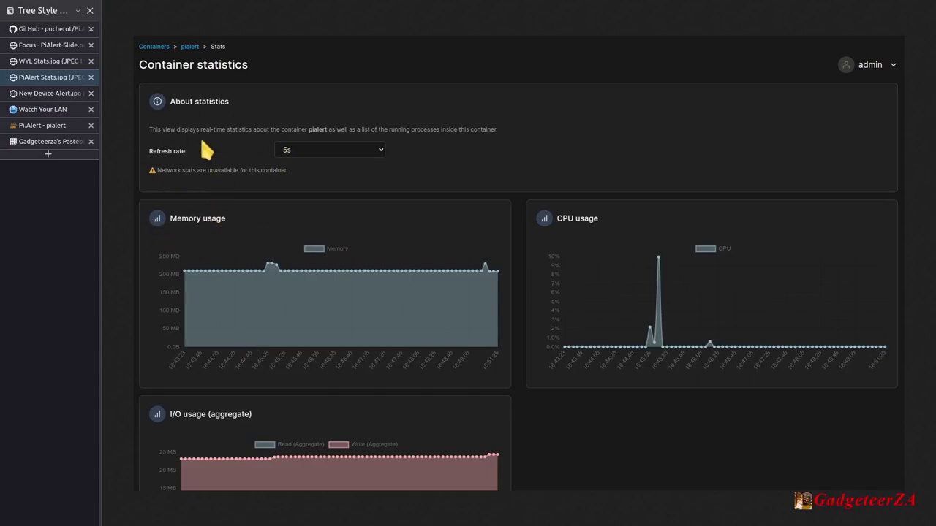
{"action": "left_click", "coordinate": [41, 94]}
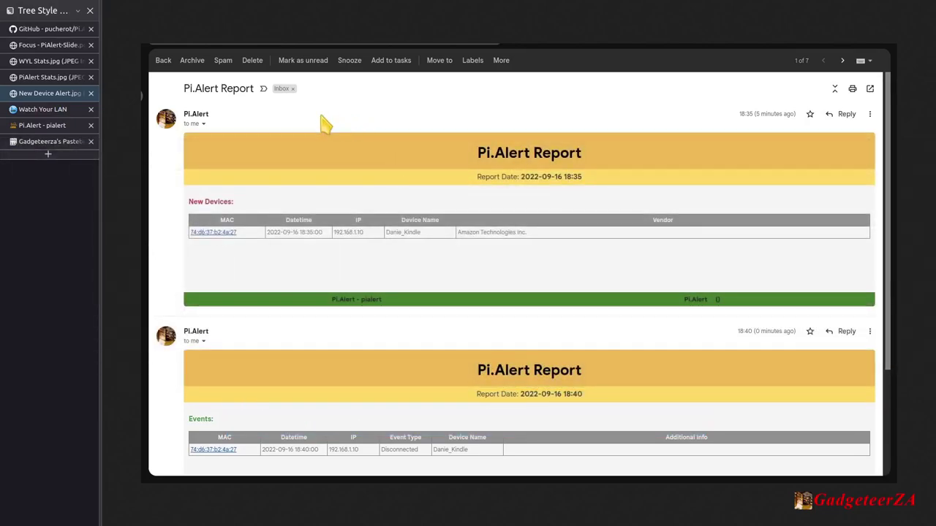
Step: Switch to Watch Your LAN and examine its Online and Log device lists, plus the theme and search options
{"action": "left_click", "coordinate": [52, 111]}
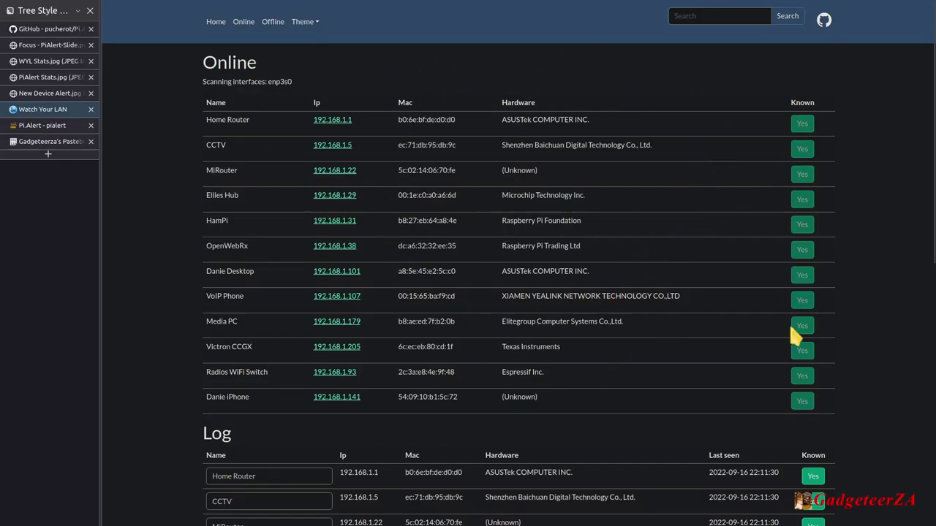
{"action": "scroll", "coordinate": [760, 326], "scroll_direction": "down", "scroll_amount": 3}
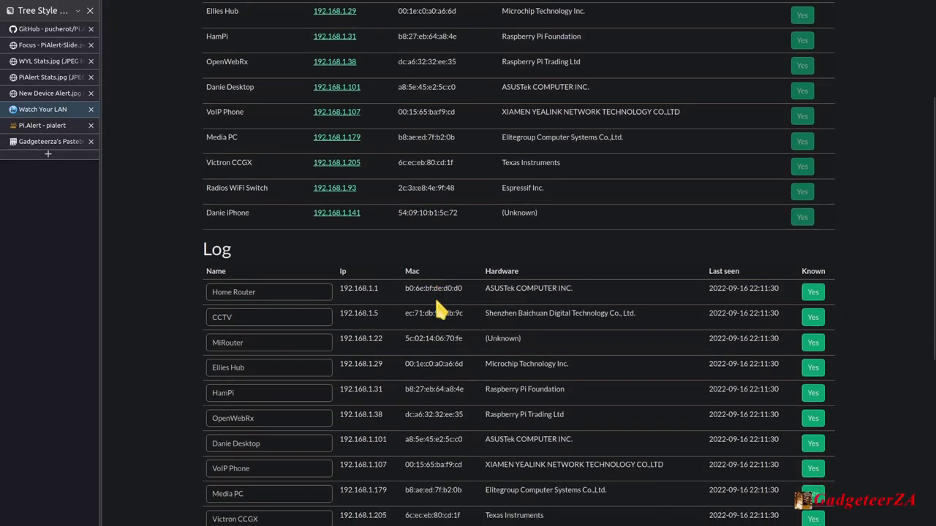
{"action": "scroll", "coordinate": [439, 311], "scroll_direction": "down", "scroll_amount": 2}
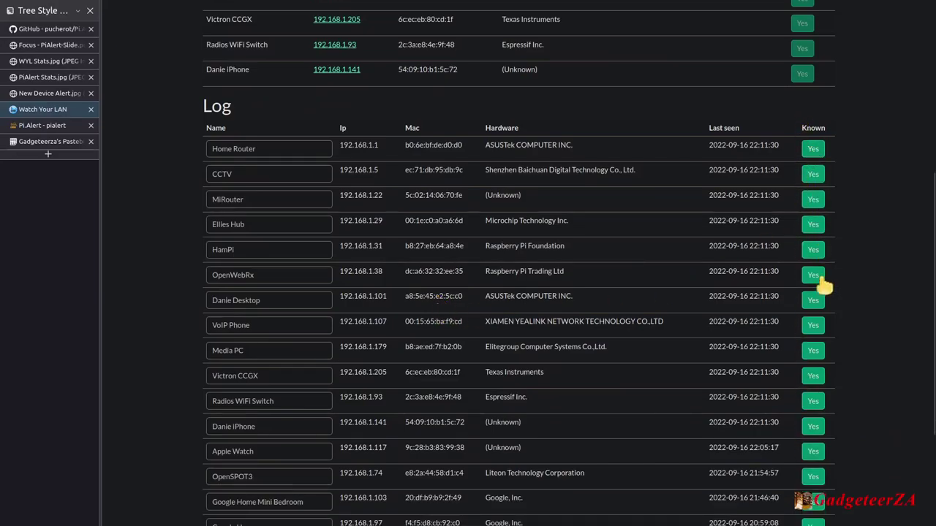
{"action": "scroll", "coordinate": [717, 293], "scroll_direction": "down", "scroll_amount": 1}
{"action": "scroll", "coordinate": [717, 293], "scroll_direction": "down", "scroll_amount": 2}
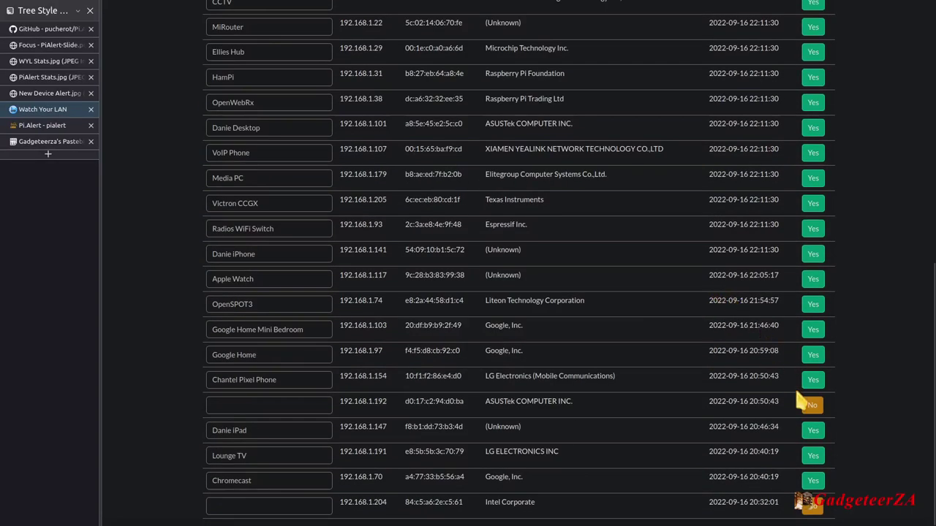
{"action": "scroll", "coordinate": [656, 204], "scroll_direction": "up", "scroll_amount": 3}
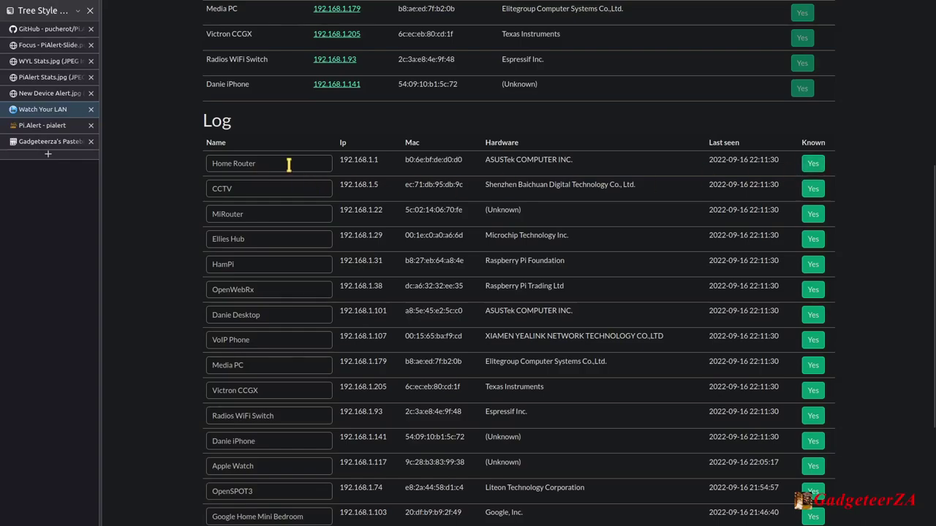
{"action": "scroll", "coordinate": [344, 216], "scroll_direction": "up", "scroll_amount": 5}
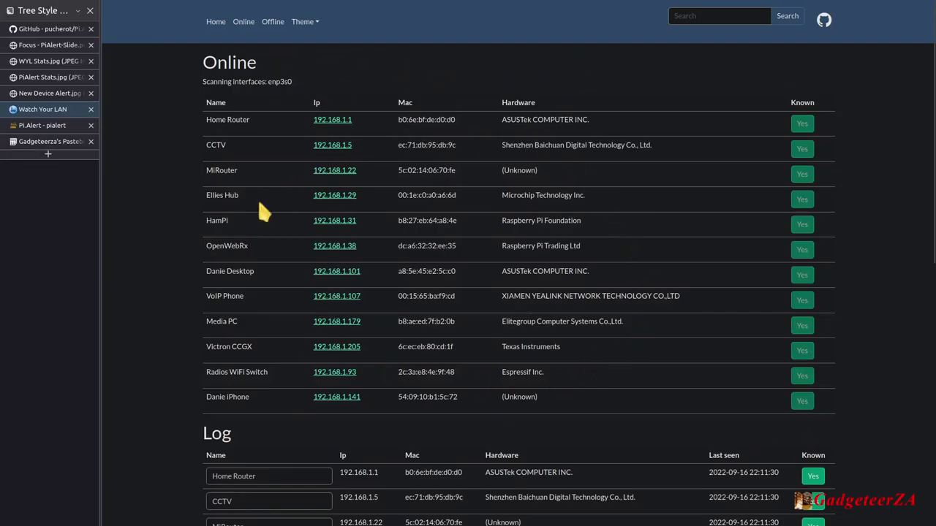
{"action": "scroll", "coordinate": [441, 315], "scroll_direction": "down", "scroll_amount": 4}
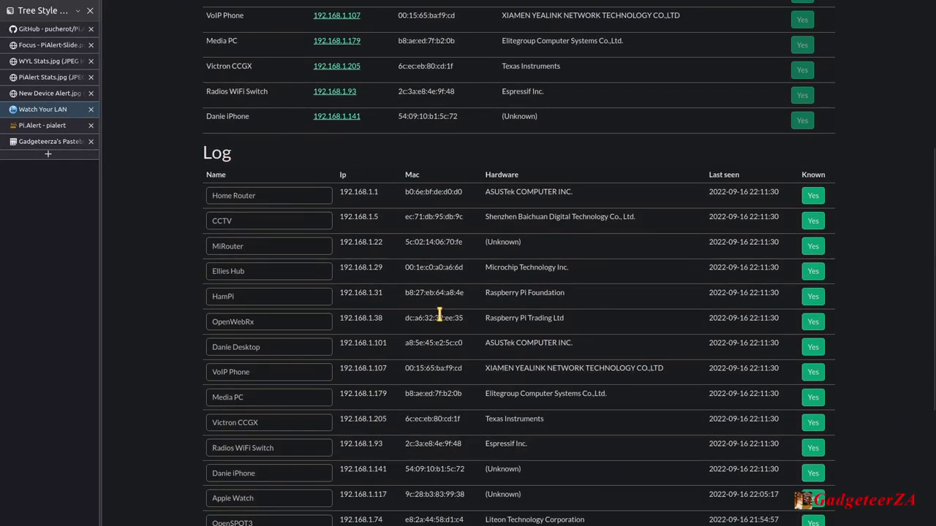
{"action": "scroll", "coordinate": [439, 315], "scroll_direction": "up", "scroll_amount": 4}
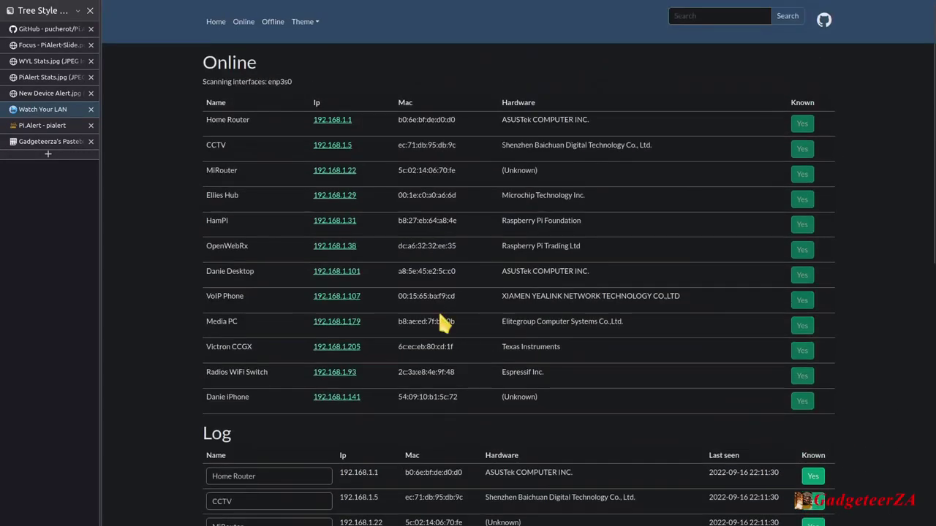
{"action": "left_click", "coordinate": [320, 23]}
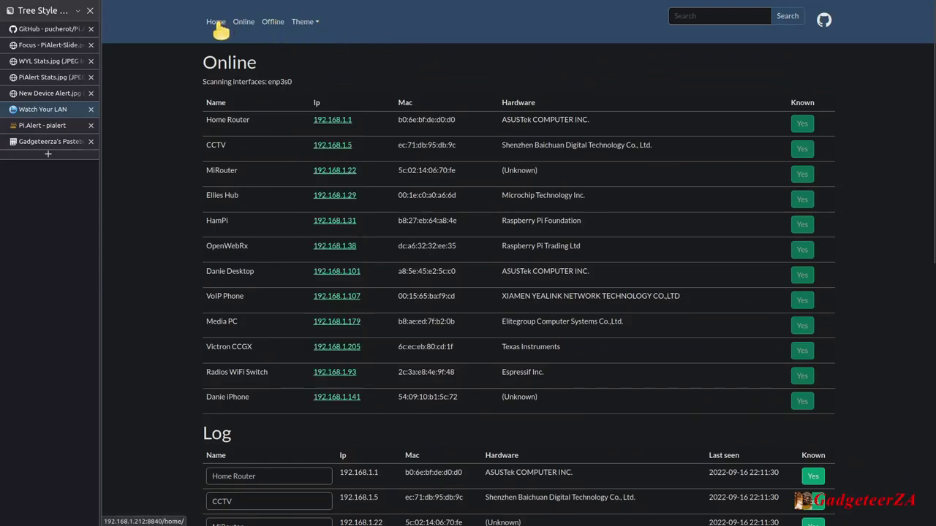
{"action": "left_click", "coordinate": [685, 17]}
Step: Name the Log entry for 192.168.1.192 with the owner's first name followed by "Laptop" and mark it as known
{"action": "scroll", "coordinate": [669, 188], "scroll_direction": "down", "scroll_amount": 7}
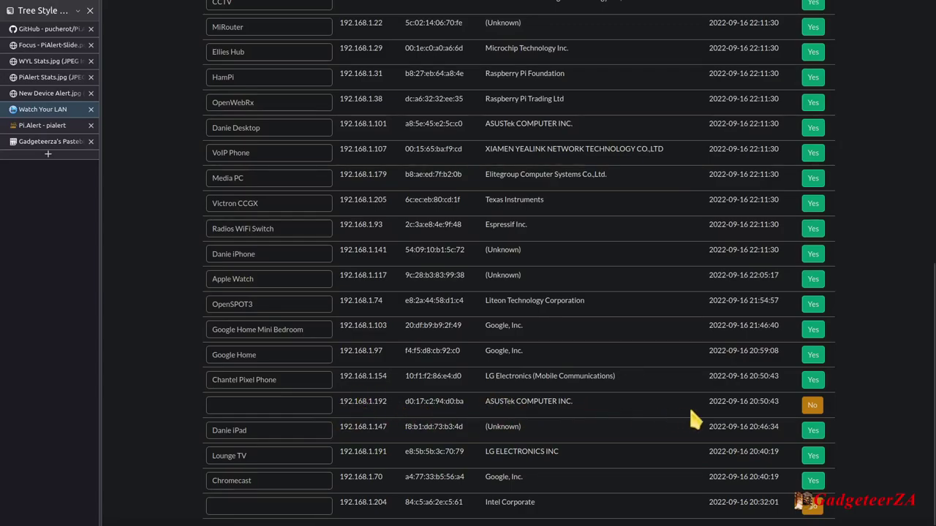
{"action": "left_click", "coordinate": [316, 406]}
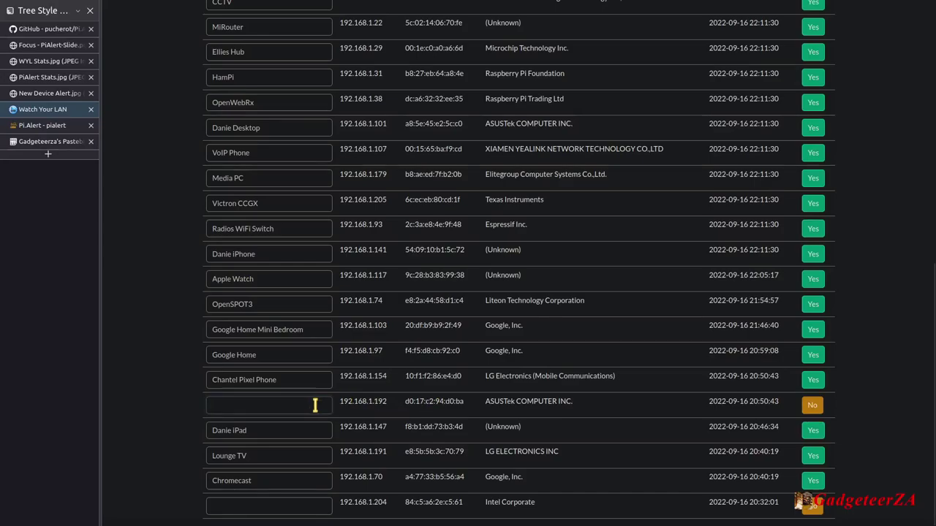
{"action": "type", "text": "Danie Laptop"}
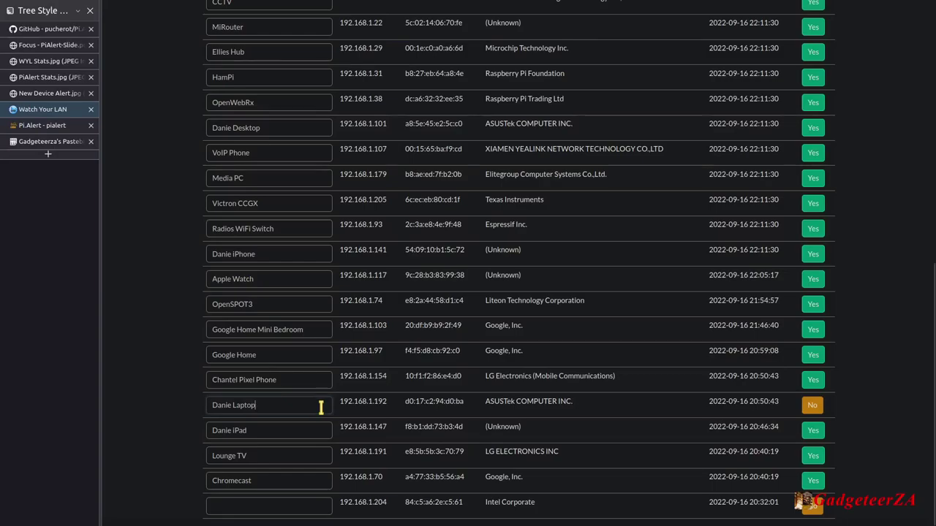
{"action": "left_click", "coordinate": [813, 408]}
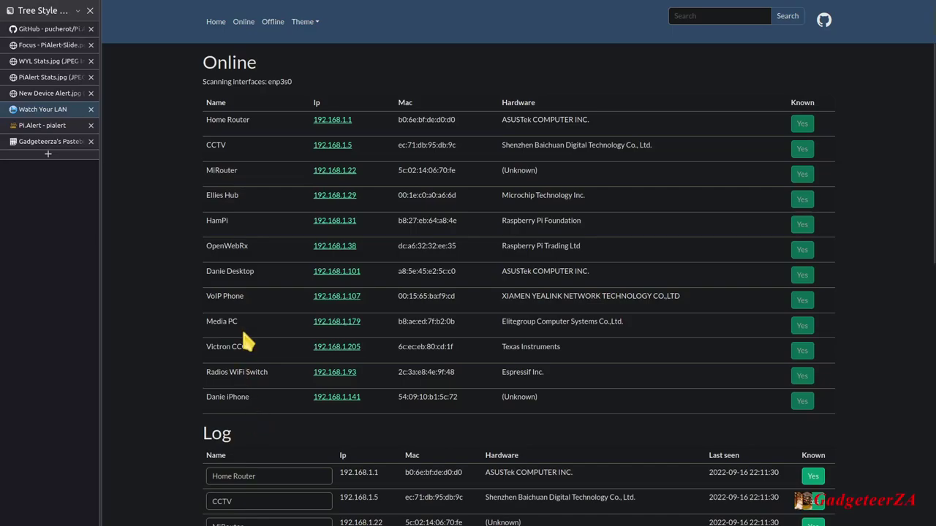
Step: Return to the Watch Your LAN home page and check the laptop's entry in the Log and the Online list
{"action": "left_click", "coordinate": [215, 21]}
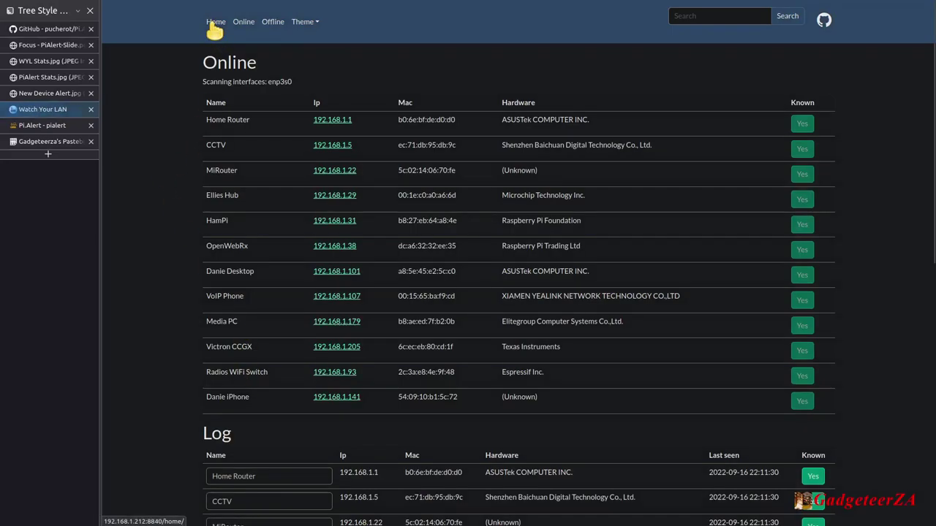
{"action": "scroll", "coordinate": [265, 269], "scroll_direction": "down", "scroll_amount": 3}
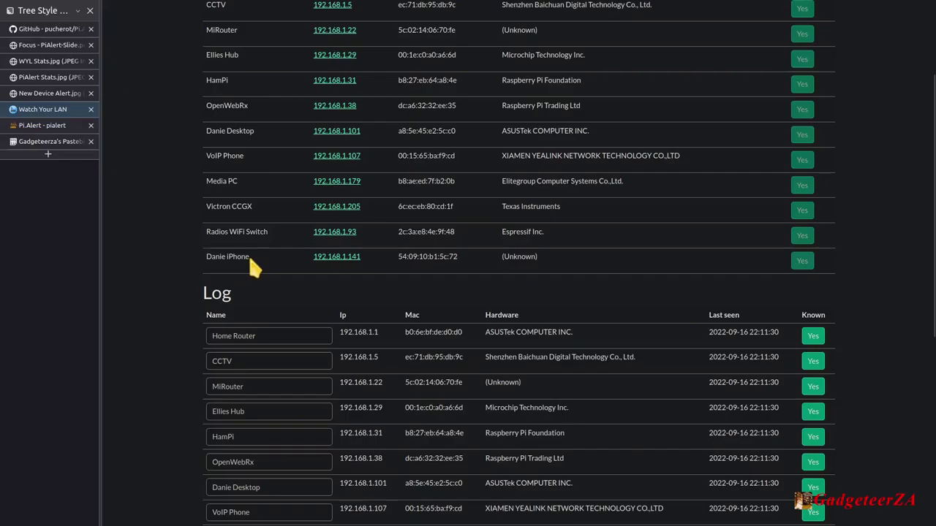
{"action": "scroll", "coordinate": [249, 259], "scroll_direction": "down", "scroll_amount": 3}
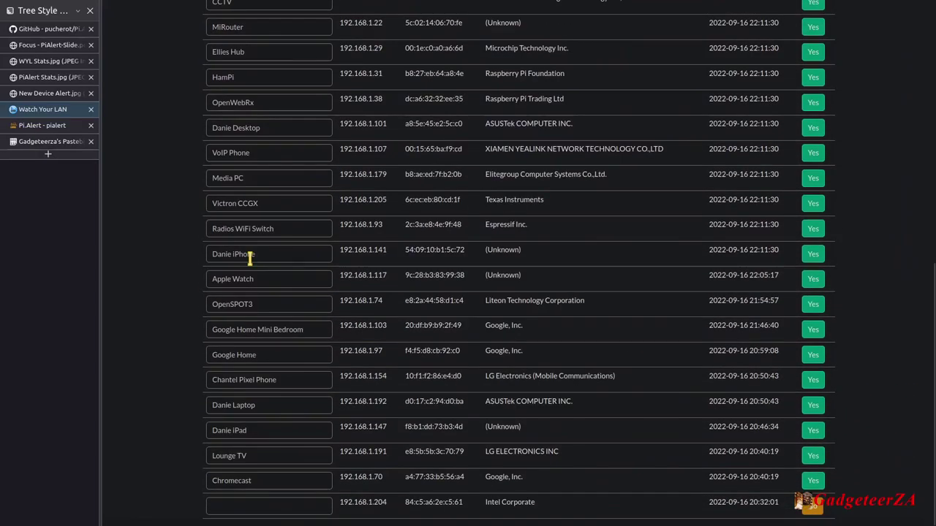
{"action": "scroll", "coordinate": [249, 258], "scroll_direction": "up", "scroll_amount": 6}
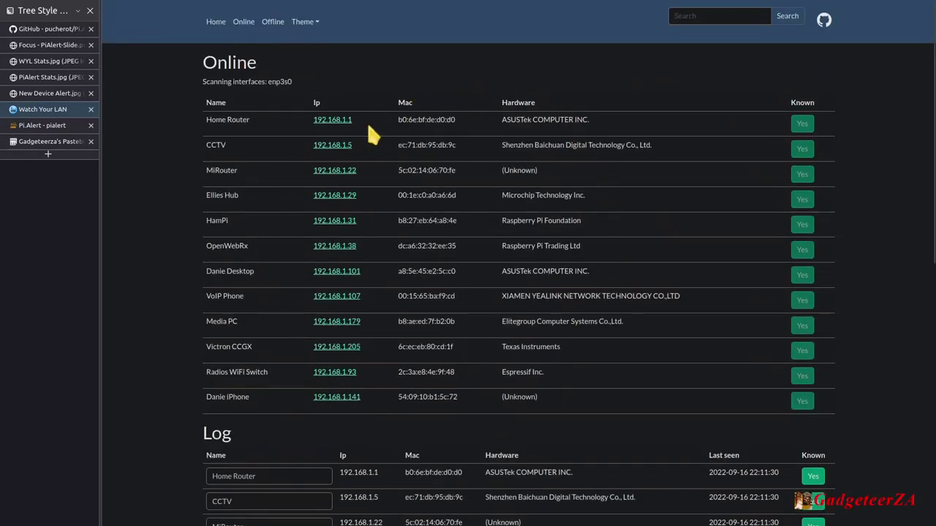
{"action": "scroll", "coordinate": [566, 307], "scroll_direction": "down", "scroll_amount": 6}
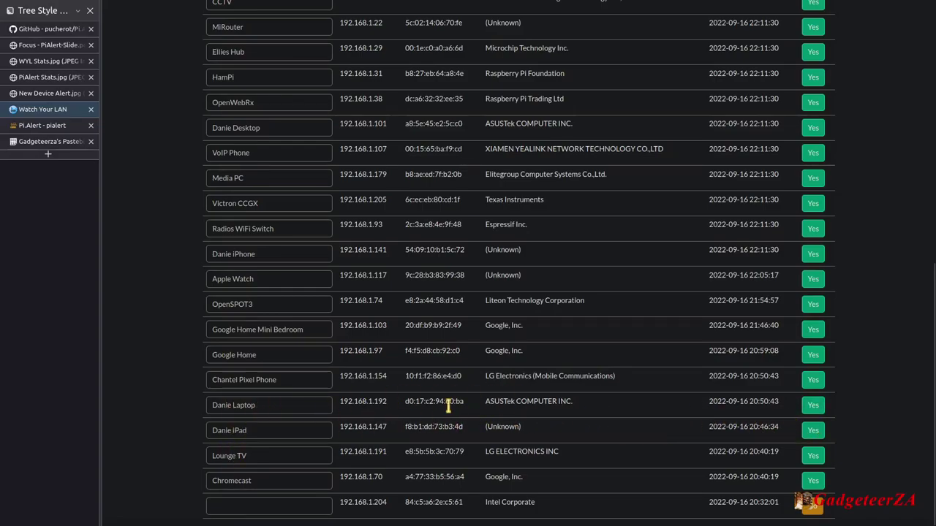
{"action": "scroll", "coordinate": [664, 278], "scroll_direction": "up", "scroll_amount": 5}
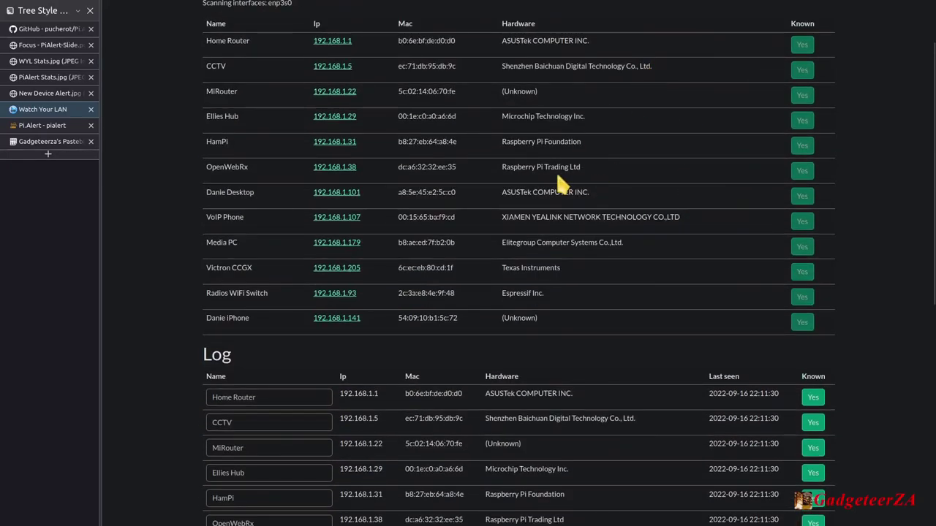
{"action": "scroll", "coordinate": [324, 245], "scroll_direction": "up", "scroll_amount": 2}
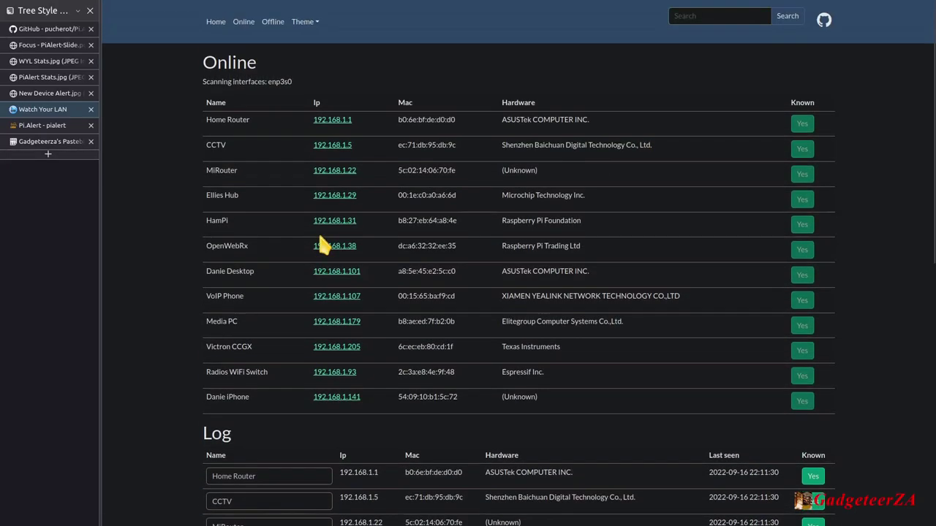
Step: Switch to Pi.Alert and review the Devices page with its summary, presence chart and full device list
{"action": "left_click", "coordinate": [33, 126]}
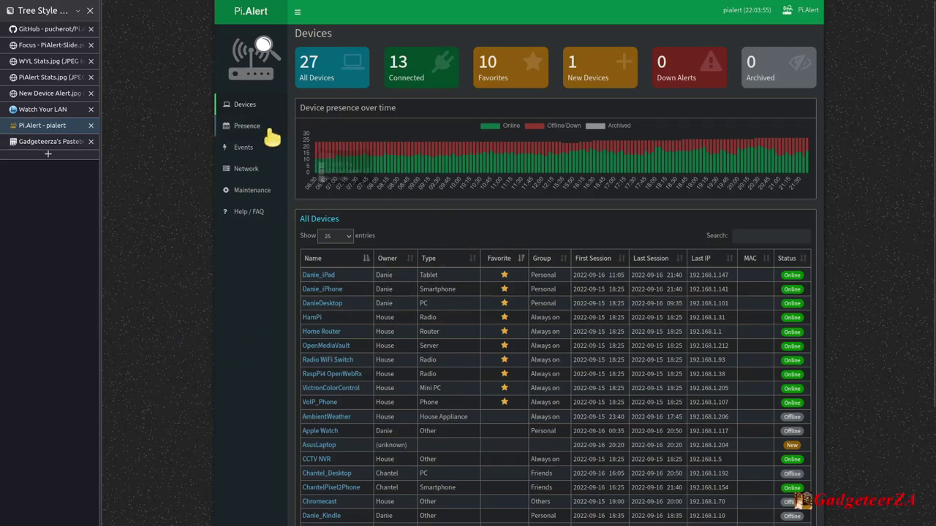
{"action": "left_click", "coordinate": [246, 107]}
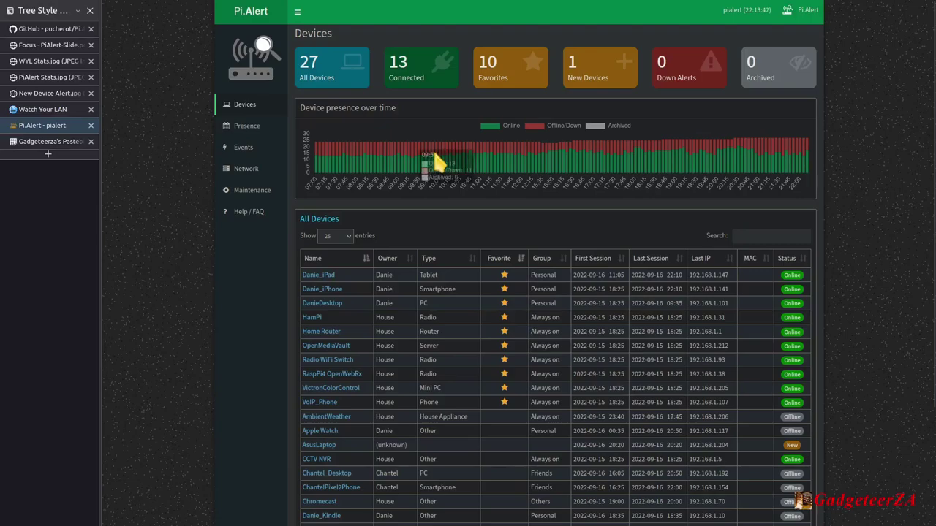
{"action": "scroll", "coordinate": [505, 163], "scroll_direction": "down", "scroll_amount": 3}
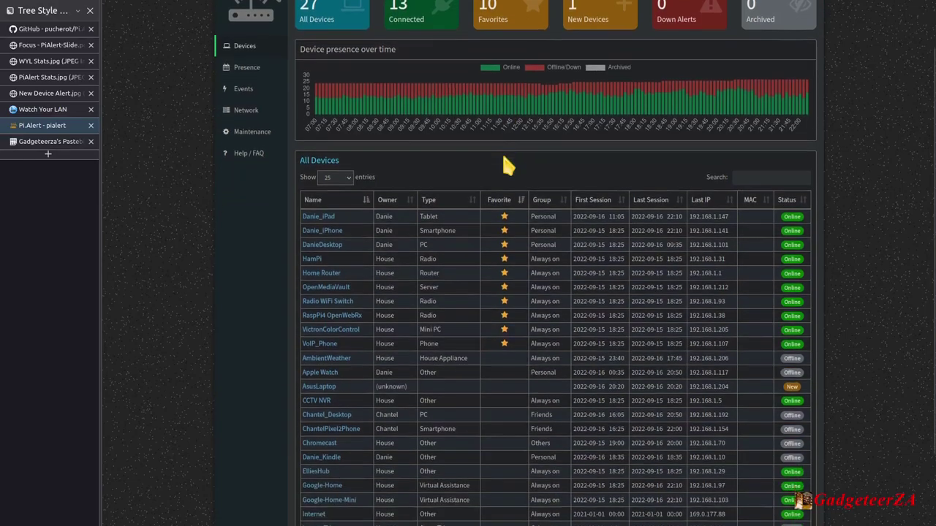
{"action": "scroll", "coordinate": [589, 328], "scroll_direction": "up", "scroll_amount": 3}
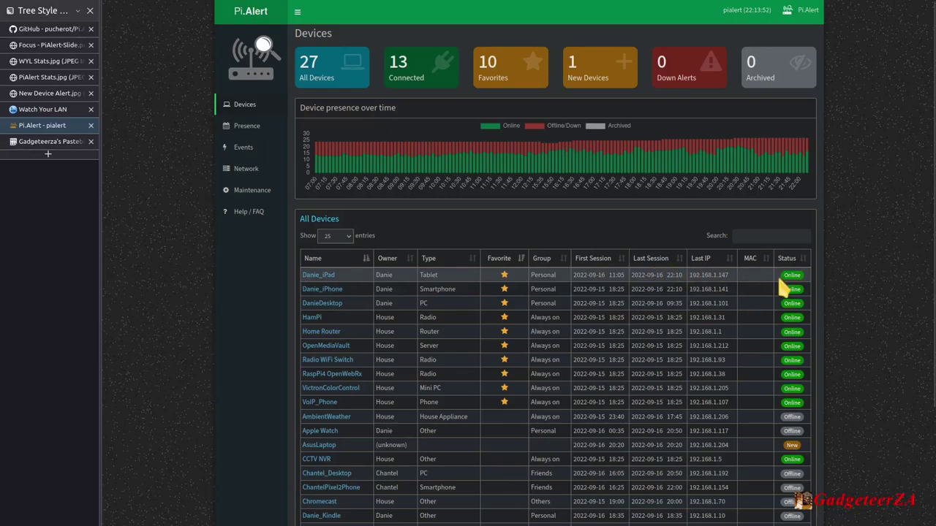
Step: Open the iPad's details from the Pi.Alert device list and view the owner and device type choices
{"action": "left_click", "coordinate": [330, 284]}
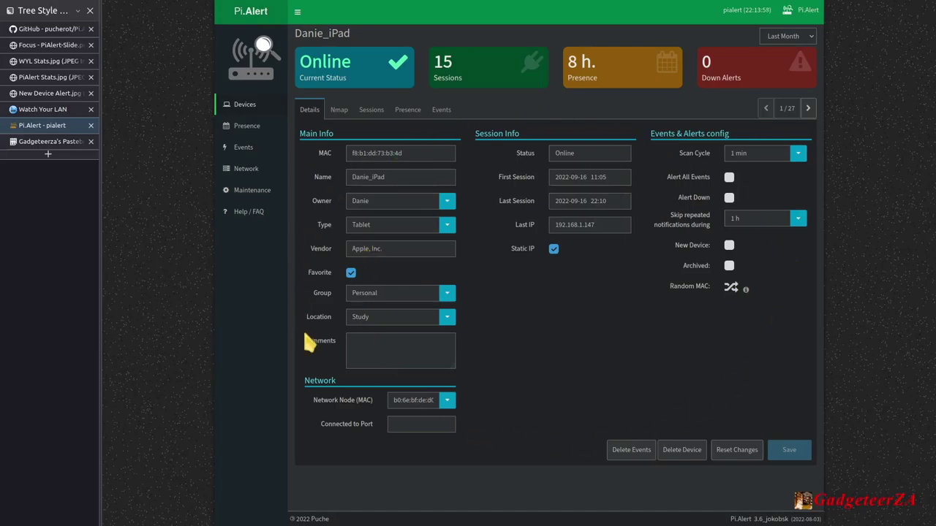
{"action": "left_click", "coordinate": [446, 200]}
{"action": "left_click", "coordinate": [444, 217]}
{"action": "left_click", "coordinate": [445, 228]}
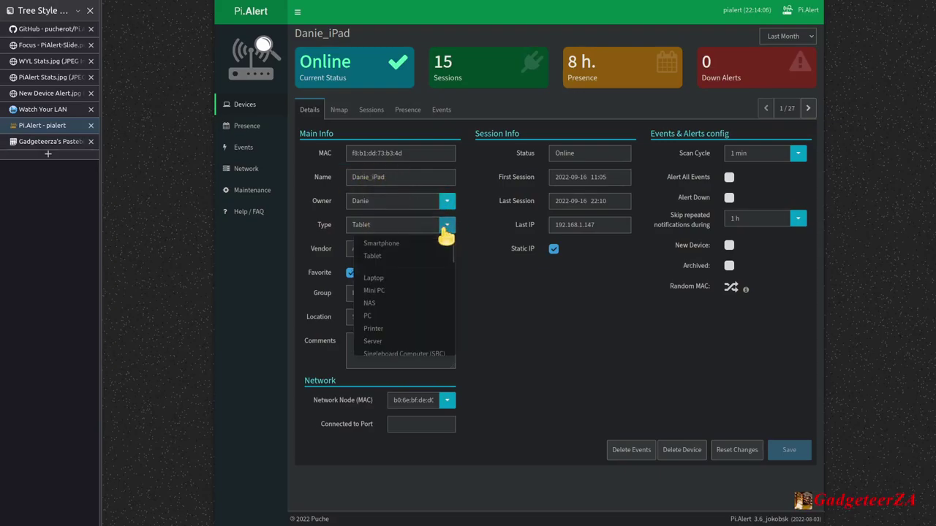
{"action": "left_click", "coordinate": [449, 228]}
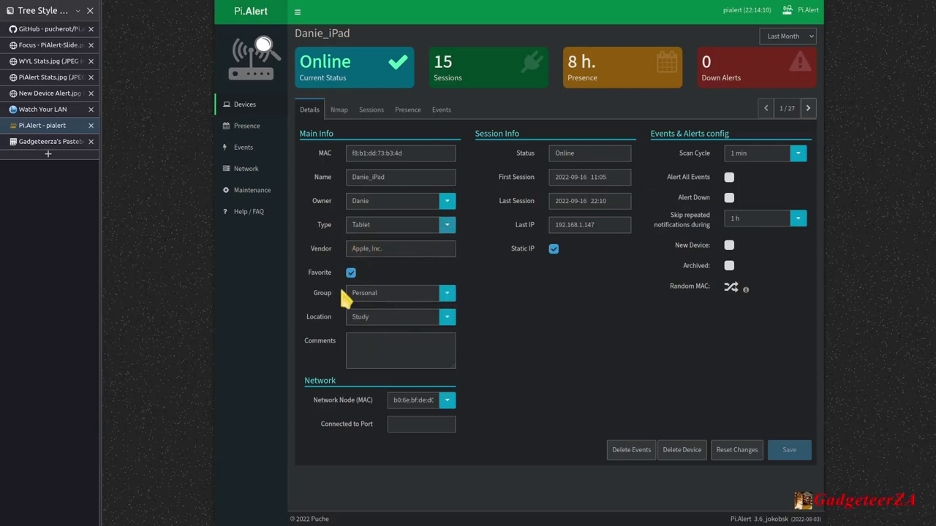
Step: Look through the Group, Location and Network Node choices available for the iPad
{"action": "left_click", "coordinate": [448, 296]}
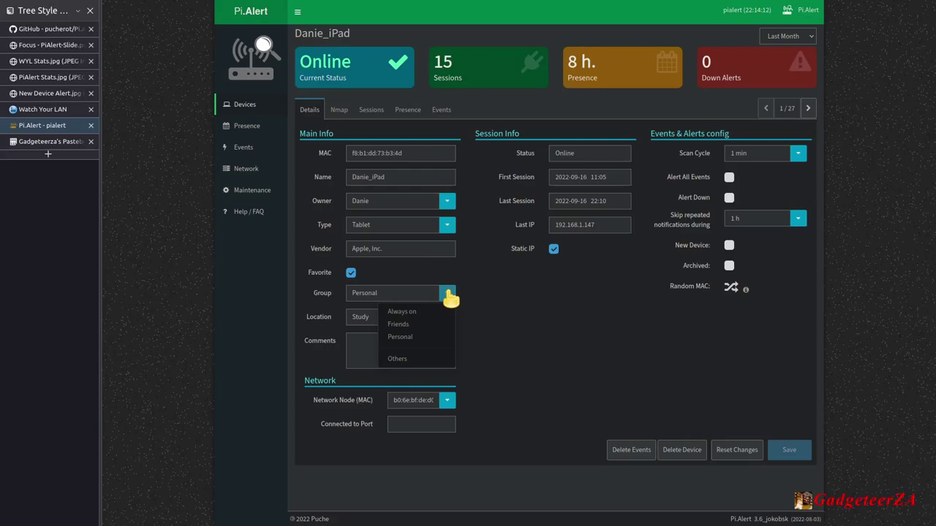
{"action": "left_click", "coordinate": [449, 295]}
{"action": "left_click", "coordinate": [446, 317]}
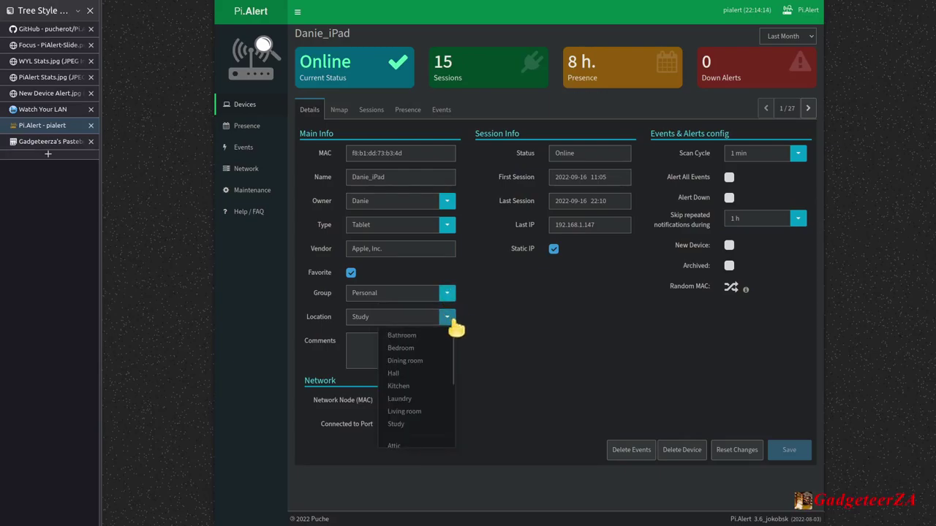
{"action": "scroll", "coordinate": [417, 381], "scroll_direction": "up", "scroll_amount": 2}
{"action": "left_click", "coordinate": [477, 325]}
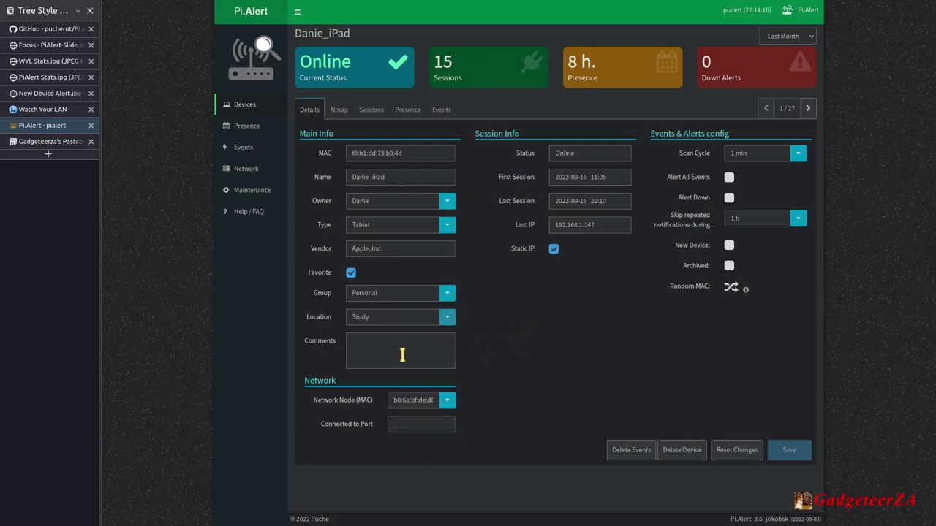
{"action": "left_click", "coordinate": [446, 401]}
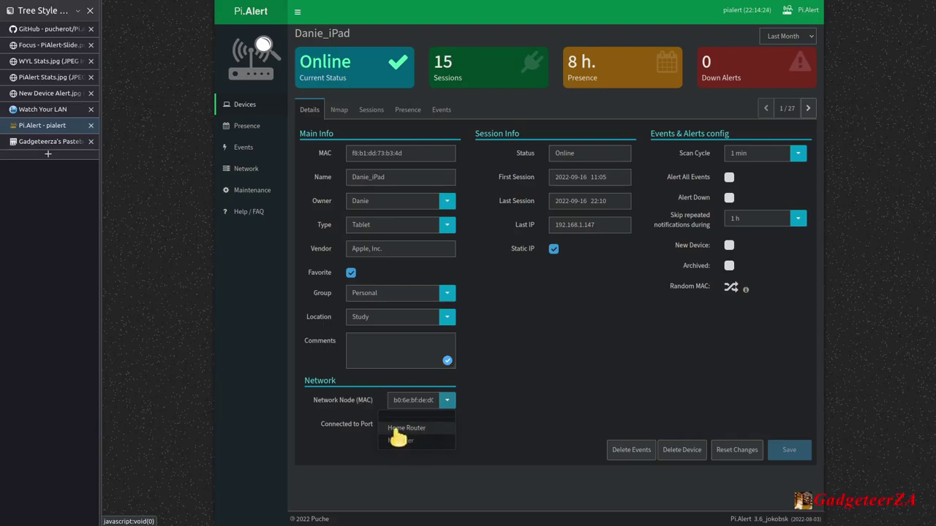
{"action": "left_click", "coordinate": [446, 408]}
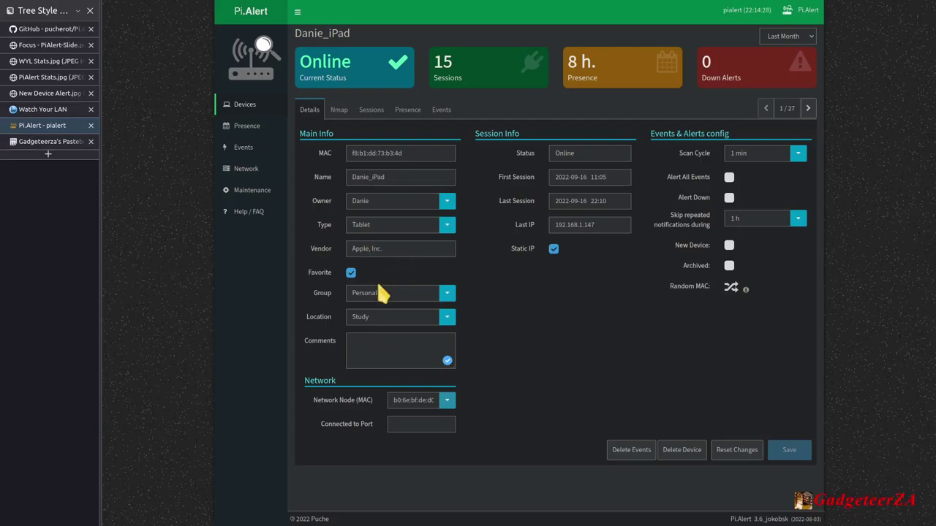
Step: Recheck the iPad's Group options, browse its full device Type list down to the network equipment, and revisit the Network Node choices
{"action": "left_click", "coordinate": [446, 294]}
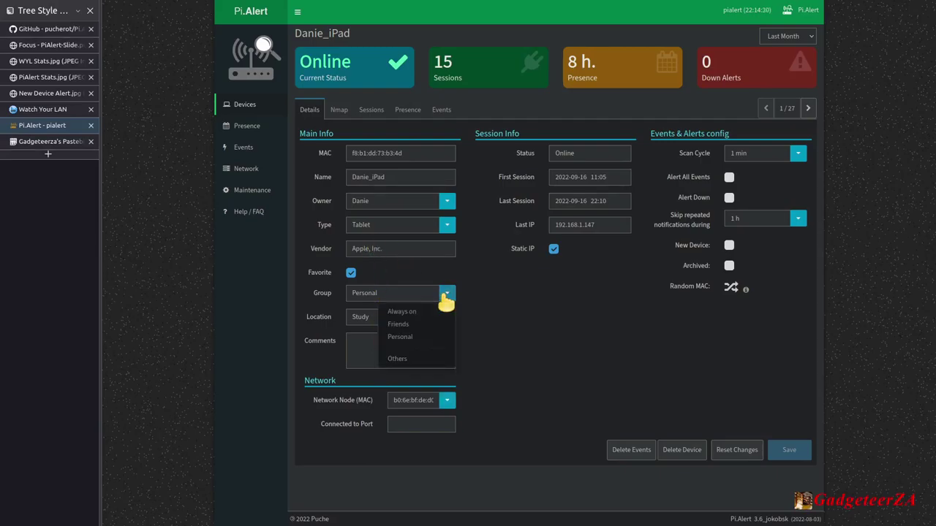
{"action": "left_click", "coordinate": [446, 296]}
{"action": "left_click", "coordinate": [449, 228]}
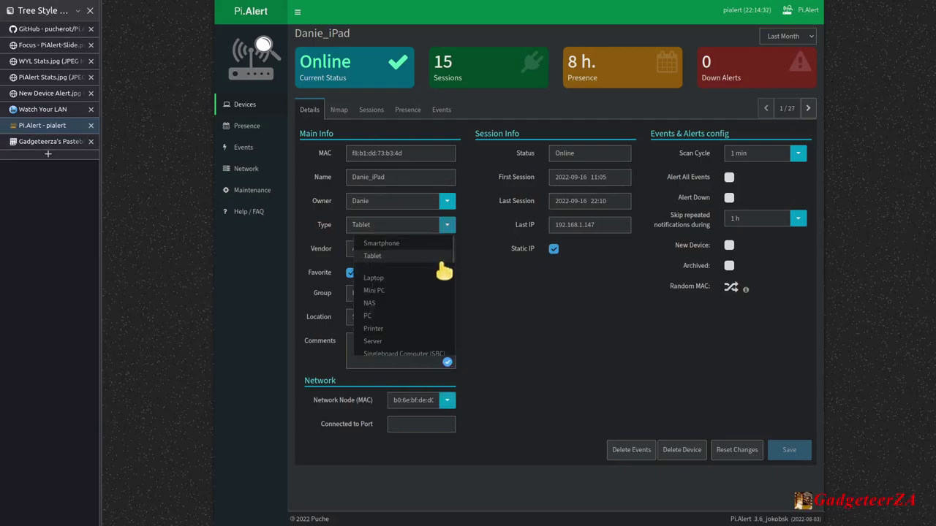
{"action": "scroll", "coordinate": [452, 270], "scroll_direction": "down", "scroll_amount": 2}
{"action": "left_click_drag", "start_coordinate": [453, 267], "coordinate": [452, 331]}
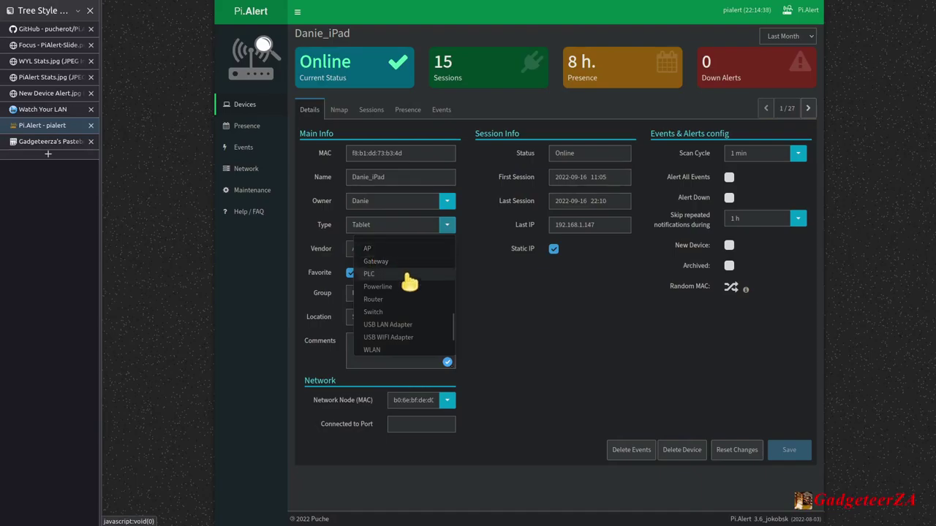
{"action": "left_click", "coordinate": [561, 334]}
{"action": "left_click", "coordinate": [446, 400]}
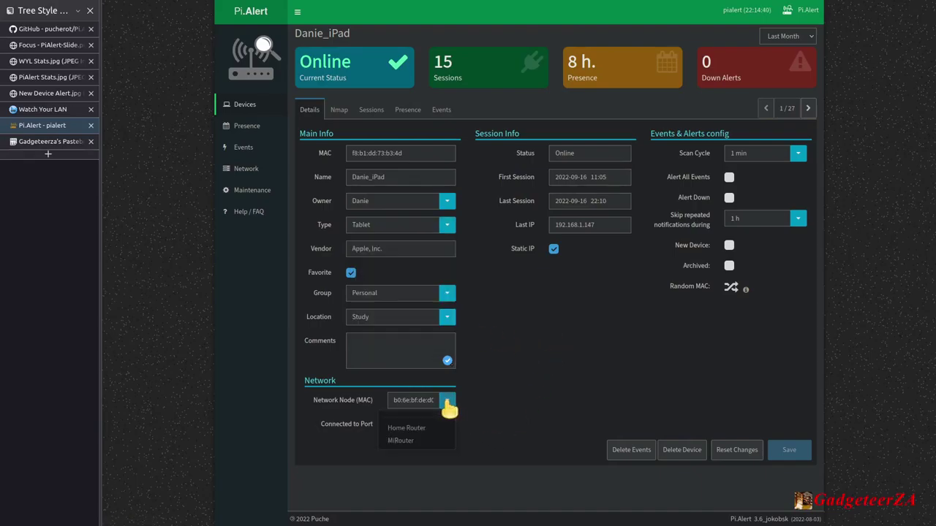
{"action": "left_click", "coordinate": [547, 360]}
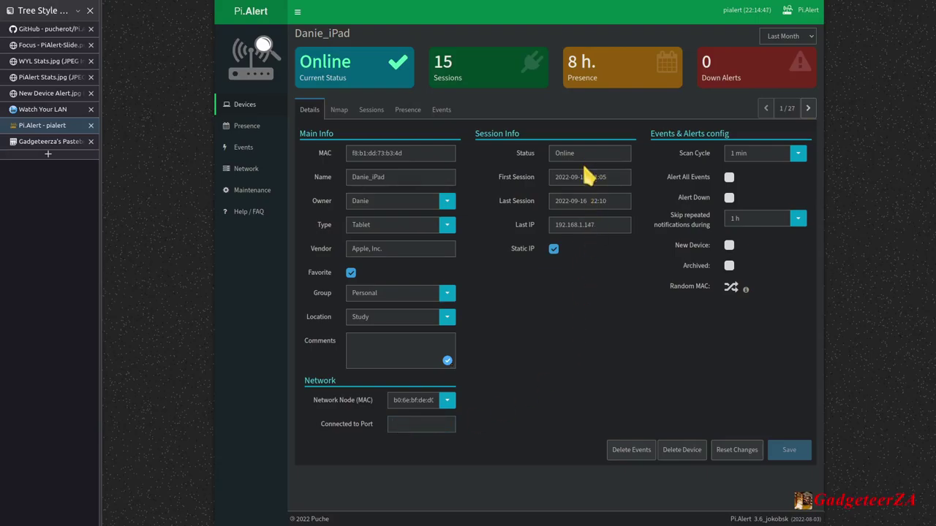
Step: Review the iPad's scan cycle options and choose Scan Device (1 min)
{"action": "left_click", "coordinate": [554, 251]}
{"action": "left_click", "coordinate": [799, 153]}
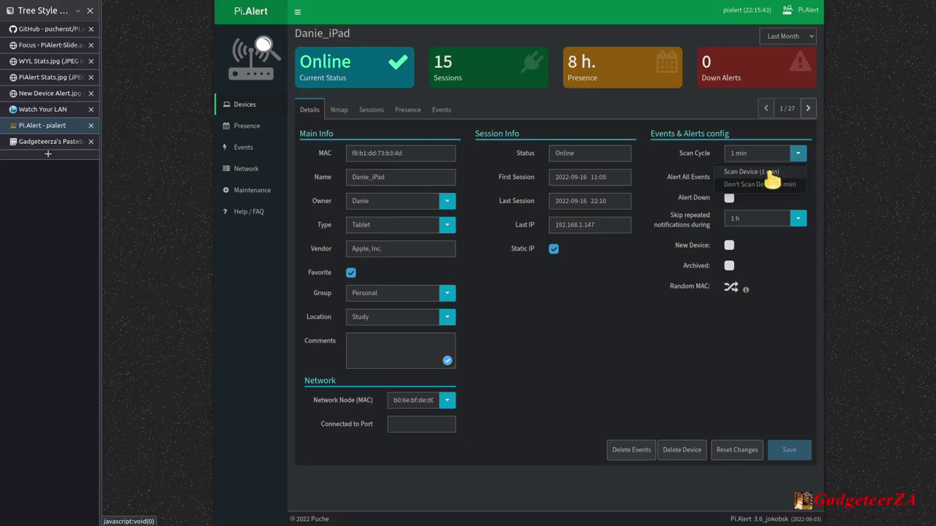
{"action": "left_click", "coordinate": [665, 175]}
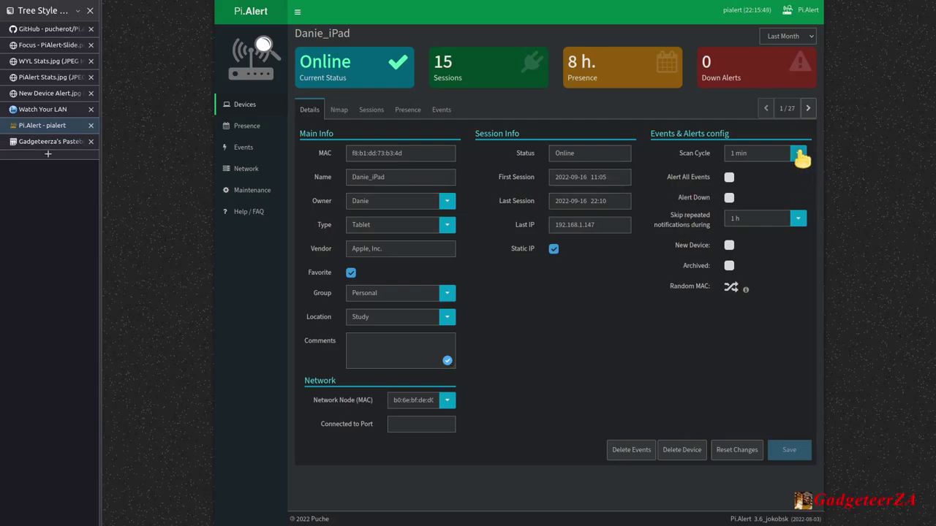
{"action": "left_click", "coordinate": [800, 156]}
{"action": "left_click", "coordinate": [773, 175]}
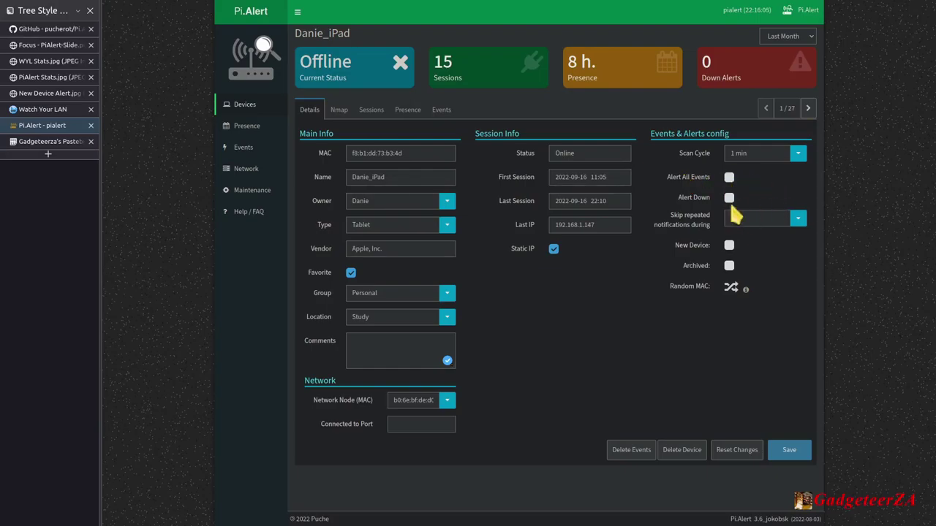
Step: Set the iPad's period for skipping repeated notifications to 1 h and toggle its New Device flag on and off again
{"action": "left_click", "coordinate": [729, 201]}
{"action": "left_click", "coordinate": [798, 219]}
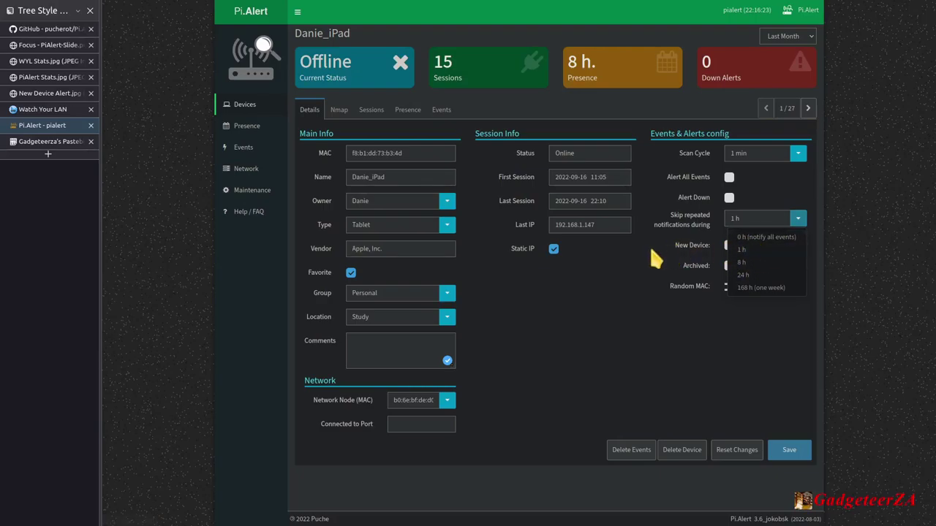
{"action": "left_click", "coordinate": [754, 250]}
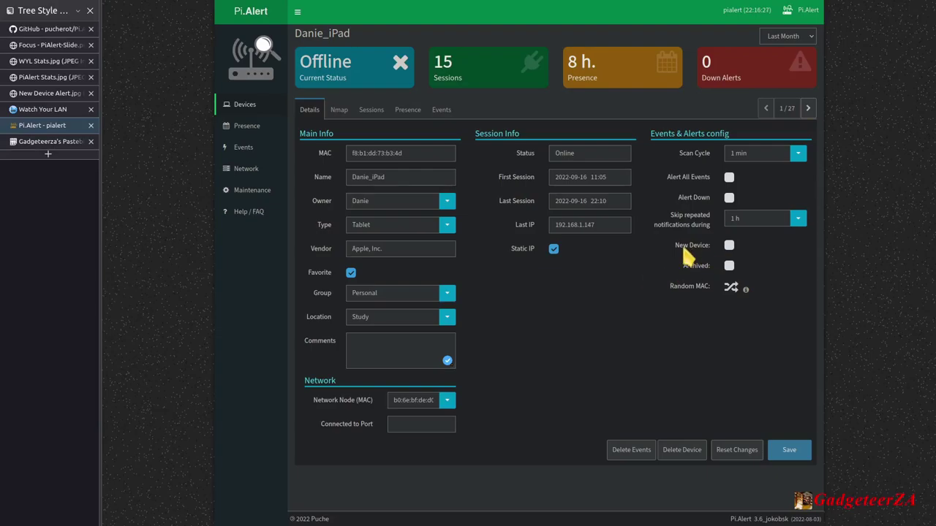
{"action": "left_click", "coordinate": [729, 247]}
{"action": "left_click", "coordinate": [729, 245]}
Step: Run a fast Nmap scan on the iPad at 192.168.1.147 and review its sessions, presence calendar and events
{"action": "left_click", "coordinate": [338, 114]}
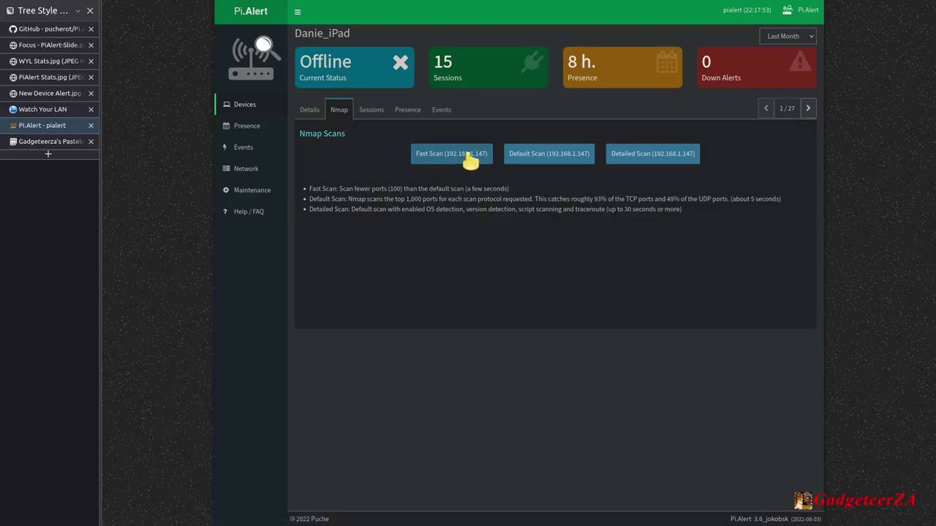
{"action": "left_click", "coordinate": [449, 158]}
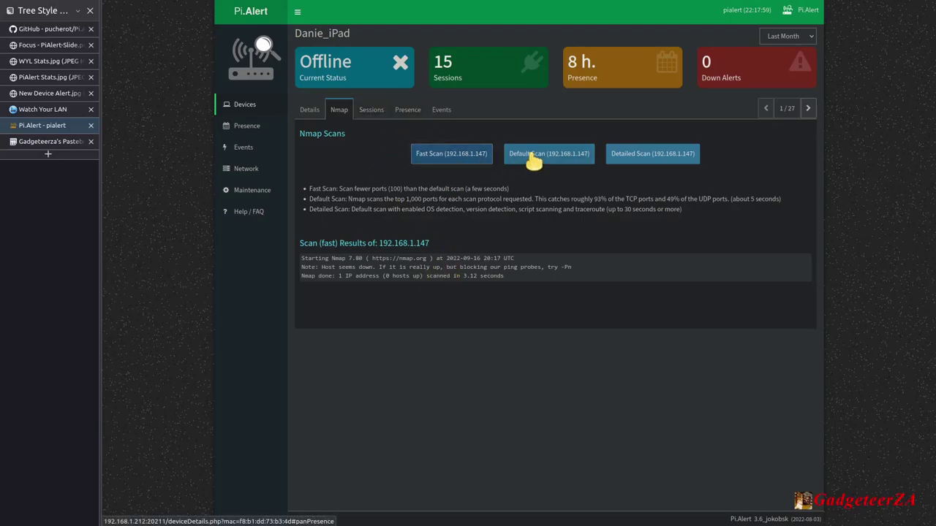
{"action": "left_click", "coordinate": [370, 111]}
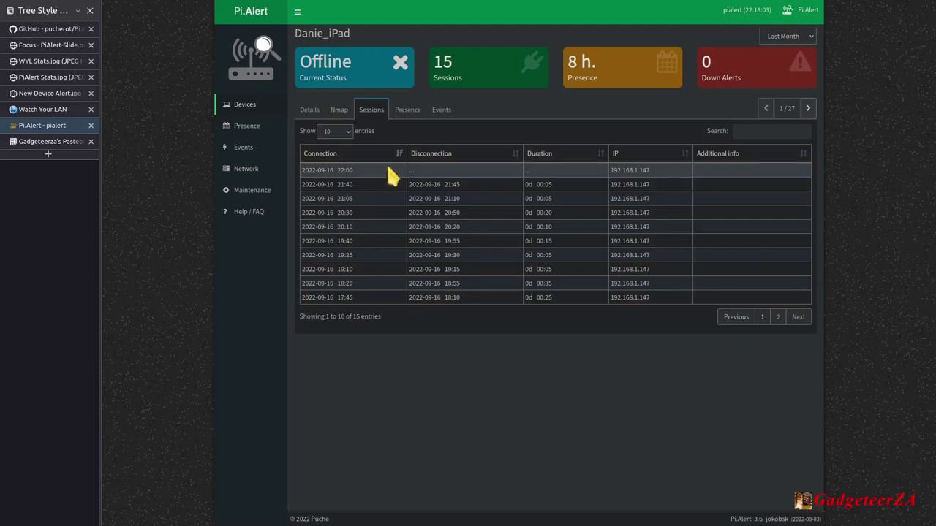
{"action": "left_click", "coordinate": [403, 111]}
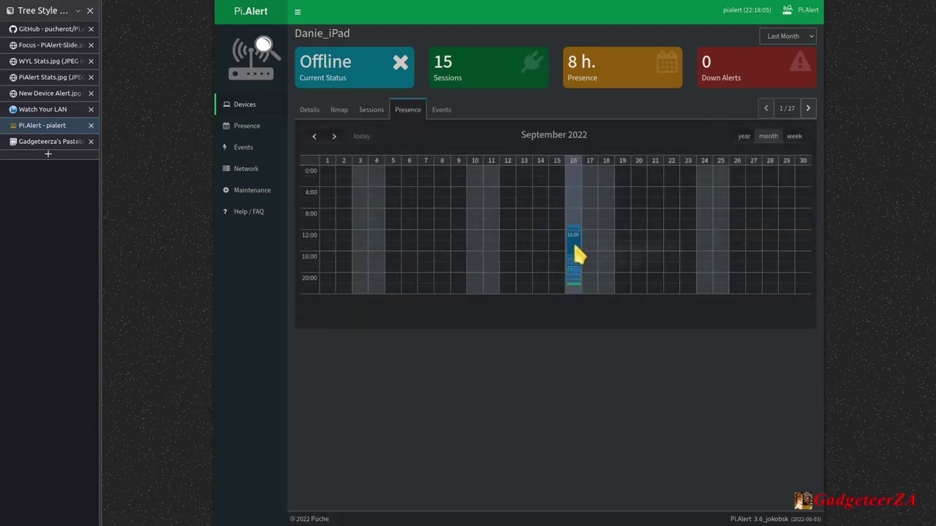
{"action": "mouse_move", "coordinate": [574, 276]}
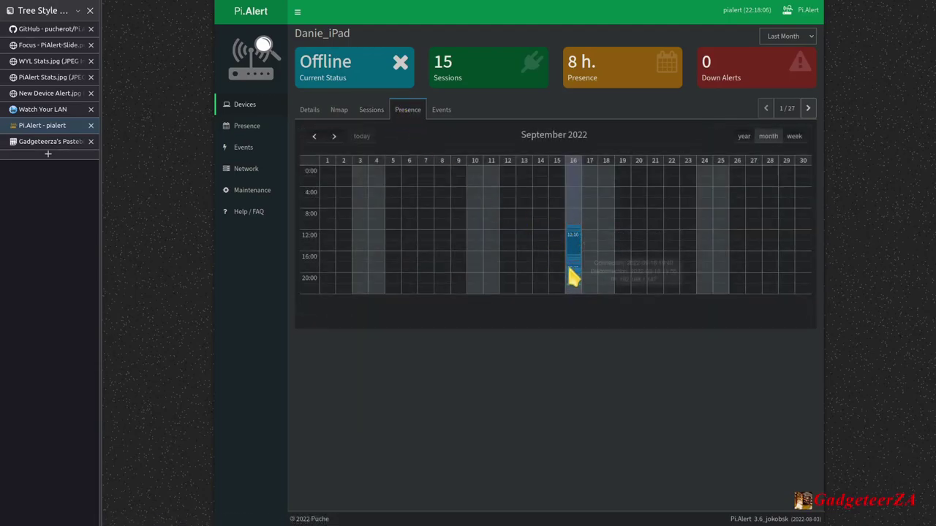
{"action": "left_click", "coordinate": [445, 116]}
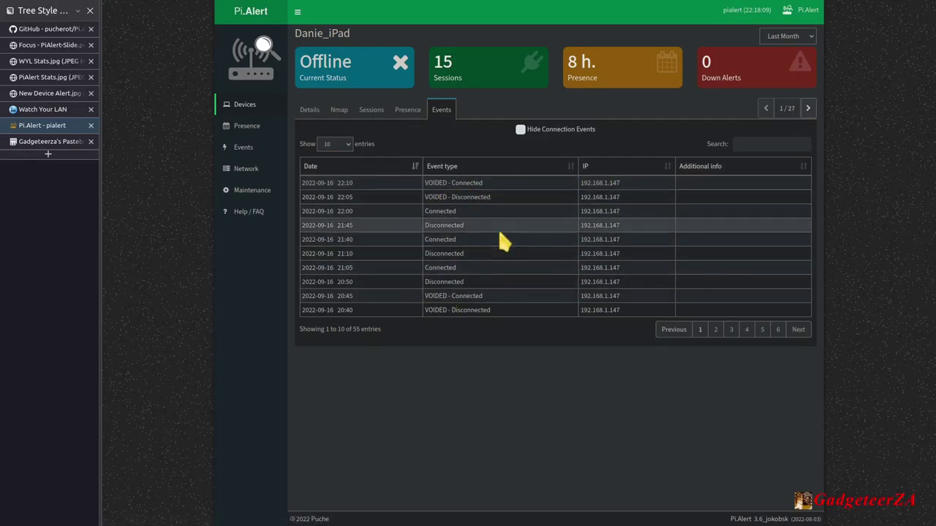
Step: Save the iPad's device details and return to the Devices overview
{"action": "left_click", "coordinate": [308, 111]}
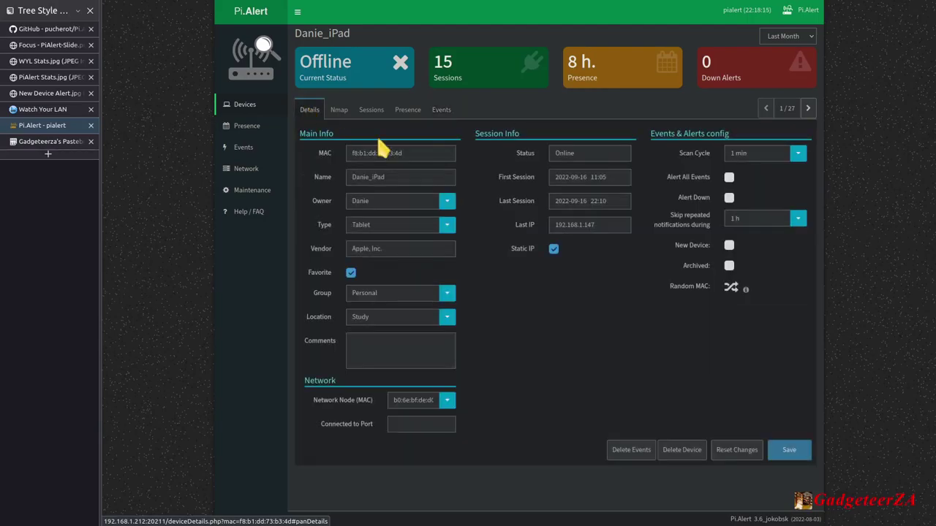
{"action": "left_click", "coordinate": [246, 108]}
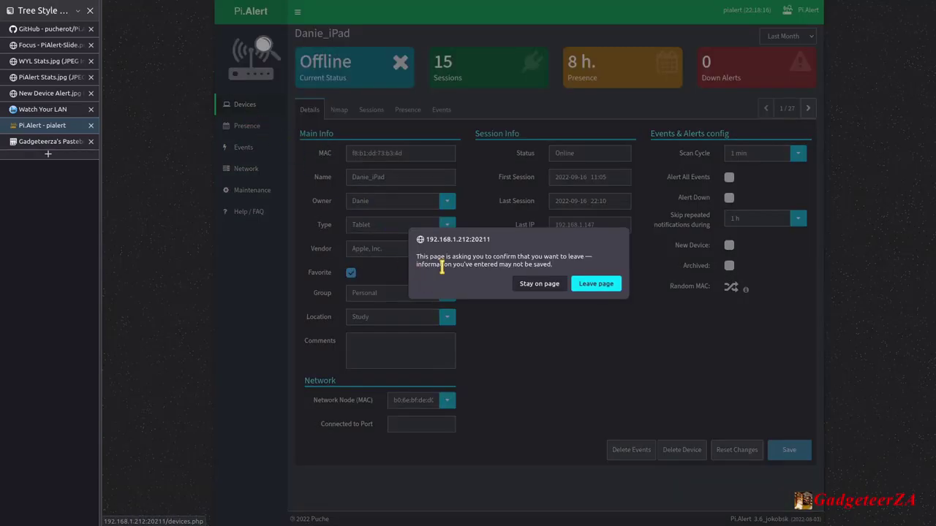
{"action": "left_click", "coordinate": [553, 287]}
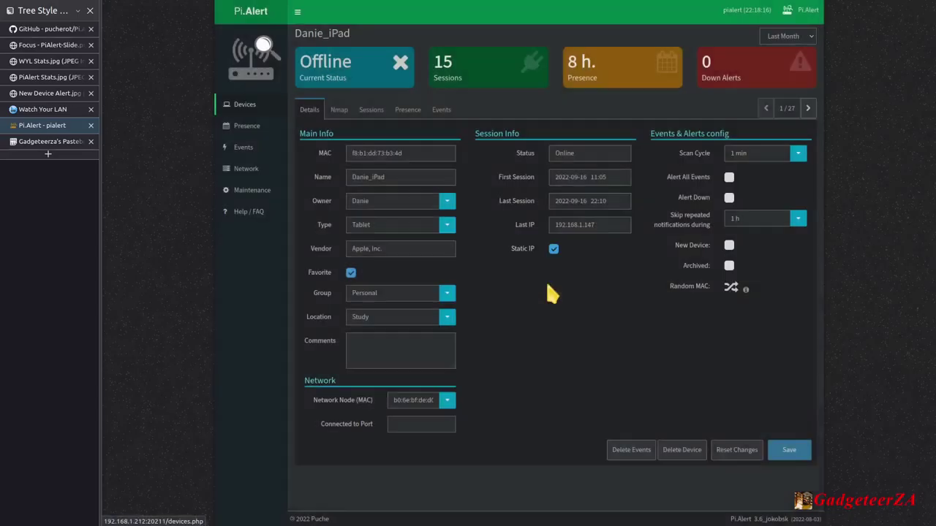
{"action": "left_click", "coordinate": [793, 451]}
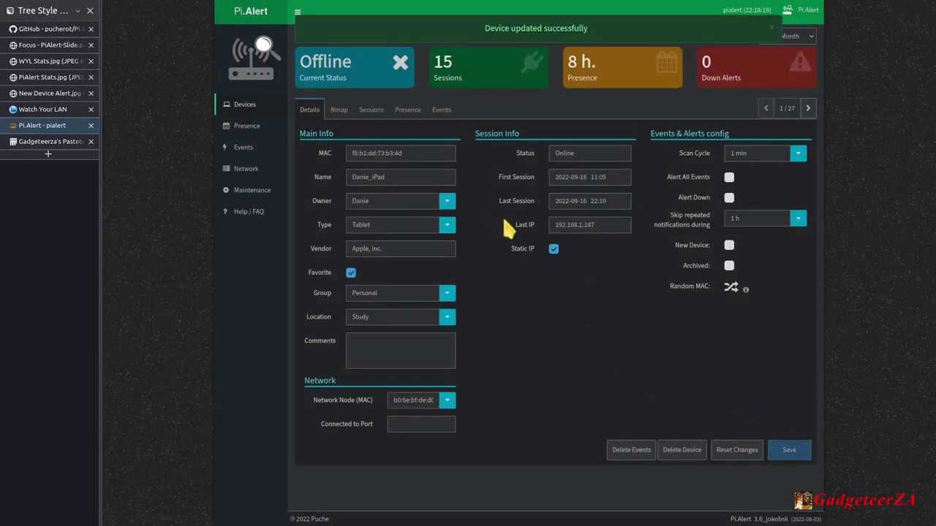
{"action": "left_click", "coordinate": [248, 106]}
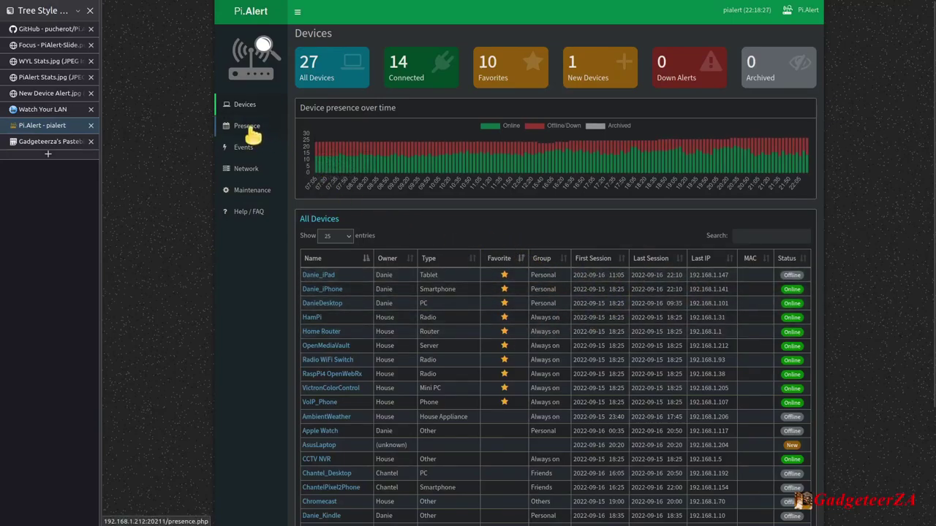
Step: Open the AsusLaptop details from the full device list and clear its New Device flag
{"action": "scroll", "coordinate": [541, 214], "scroll_direction": "down", "scroll_amount": 3}
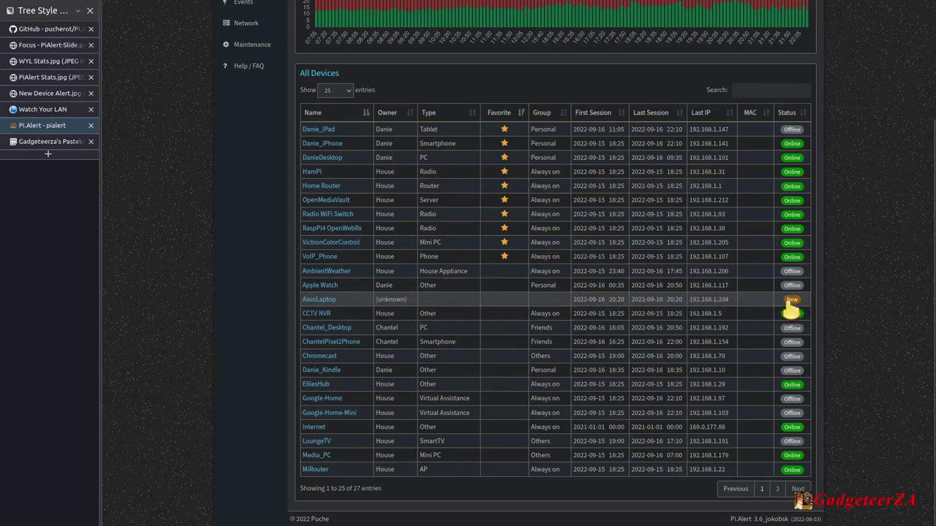
{"action": "left_click", "coordinate": [331, 301]}
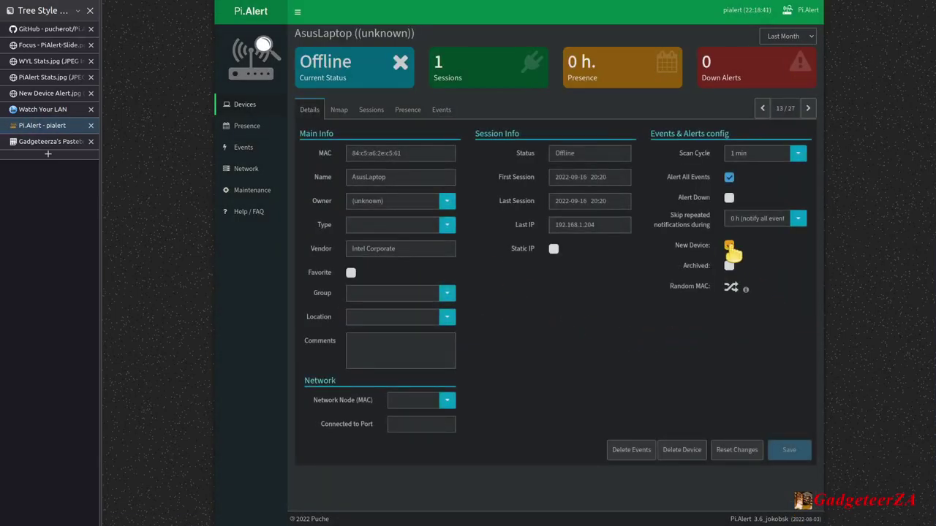
{"action": "left_click", "coordinate": [729, 247]}
Step: Assign the laptop to the same owner as the iPad, rename it Asus Laptop and set its type to Laptop
{"action": "left_click", "coordinate": [446, 202]}
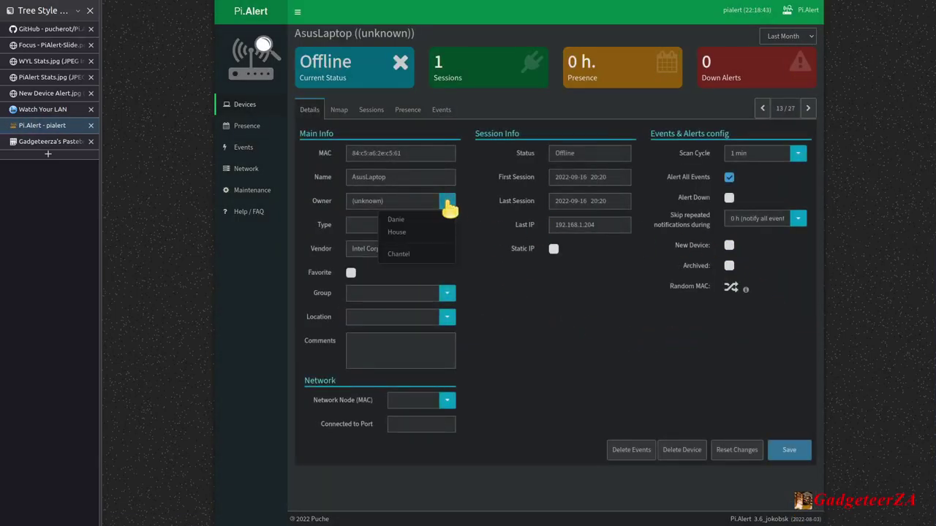
{"action": "left_click", "coordinate": [414, 218]}
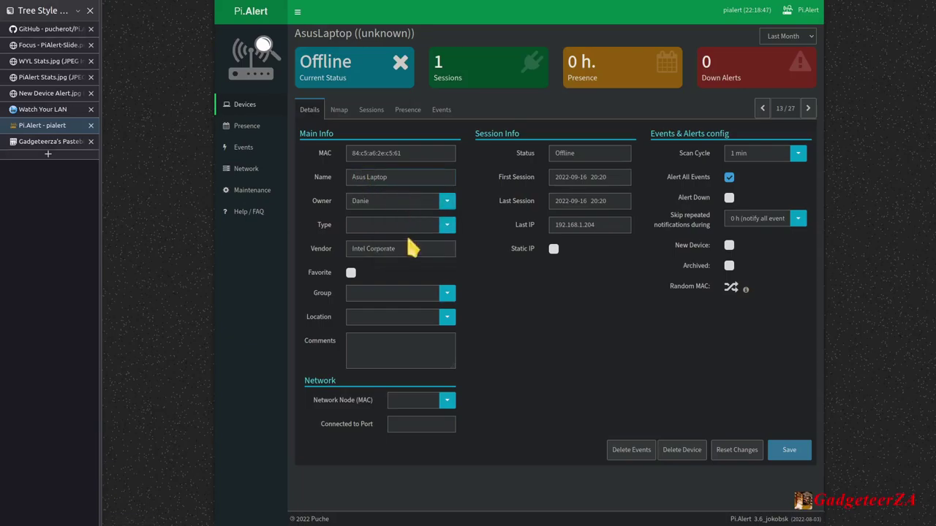
{"action": "left_click", "coordinate": [445, 226]}
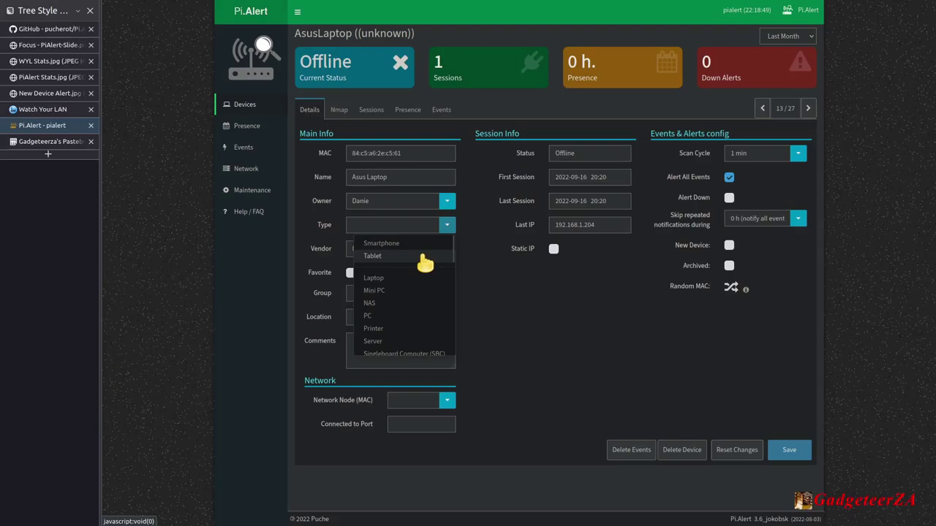
{"action": "left_click", "coordinate": [374, 278]}
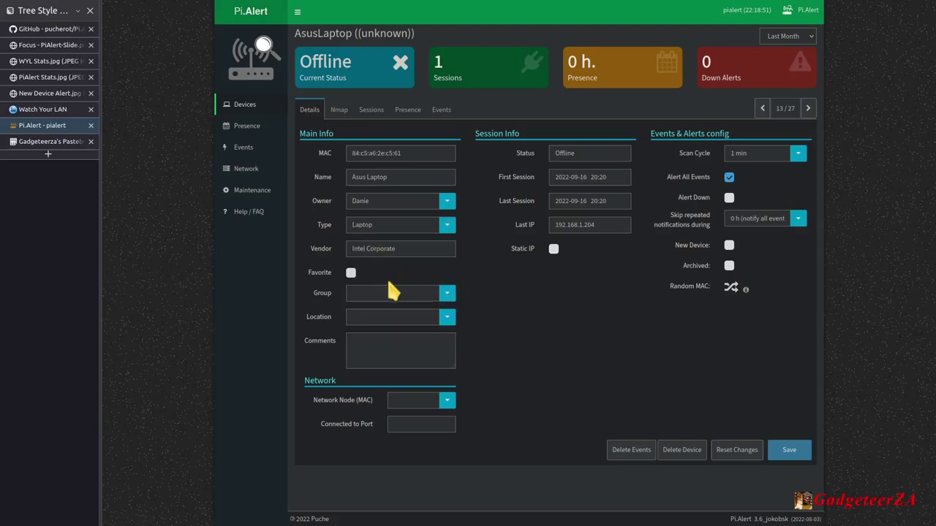
Step: Set the laptop's group to Personal and its network node to Home Router, leaving the location blank
{"action": "left_click", "coordinate": [446, 294]}
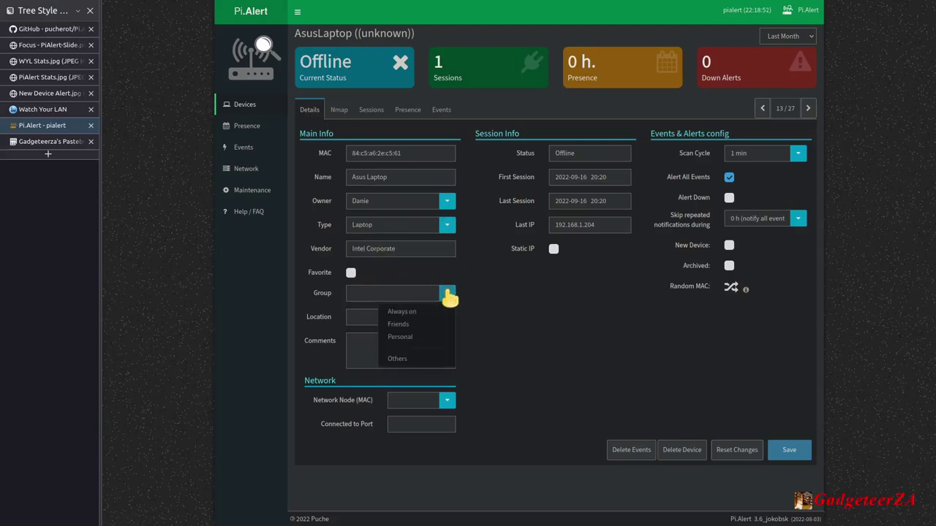
{"action": "left_click", "coordinate": [420, 338]}
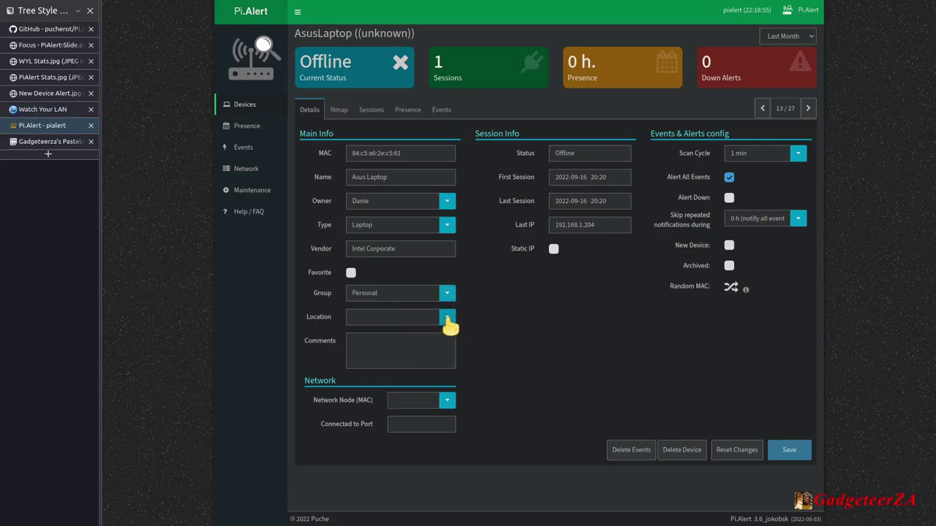
{"action": "left_click", "coordinate": [447, 319]}
{"action": "left_click", "coordinate": [448, 325]}
{"action": "left_click", "coordinate": [447, 402]}
{"action": "left_click", "coordinate": [407, 428]}
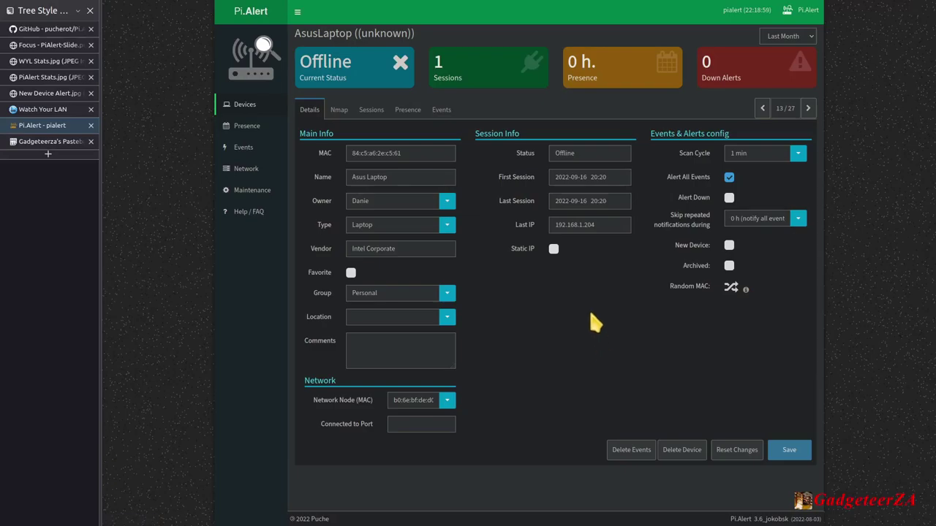
Step: Turn off Alert All Events for the Asus Laptop, set its skipping of repeated notifications to 1 h, and save the device
{"action": "left_click", "coordinate": [729, 178]}
{"action": "left_click", "coordinate": [780, 221]}
{"action": "left_click", "coordinate": [763, 248]}
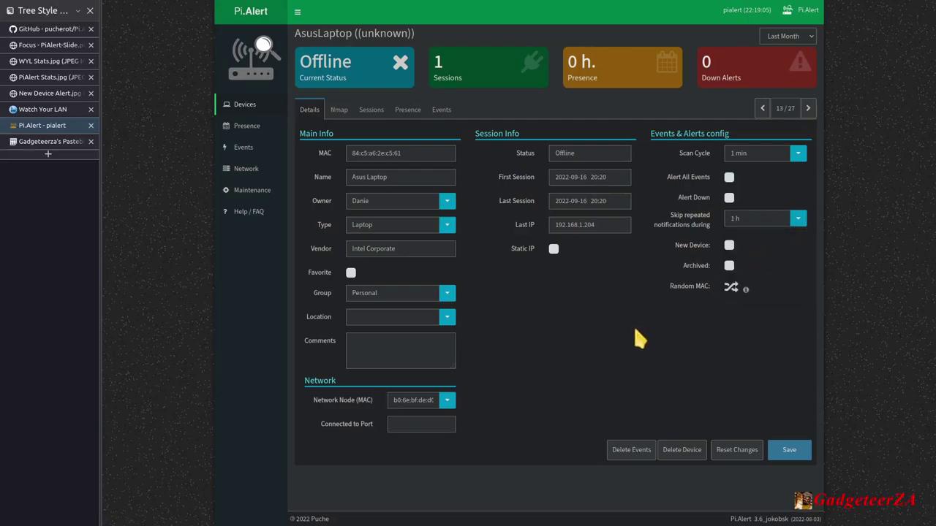
{"action": "left_click", "coordinate": [790, 457]}
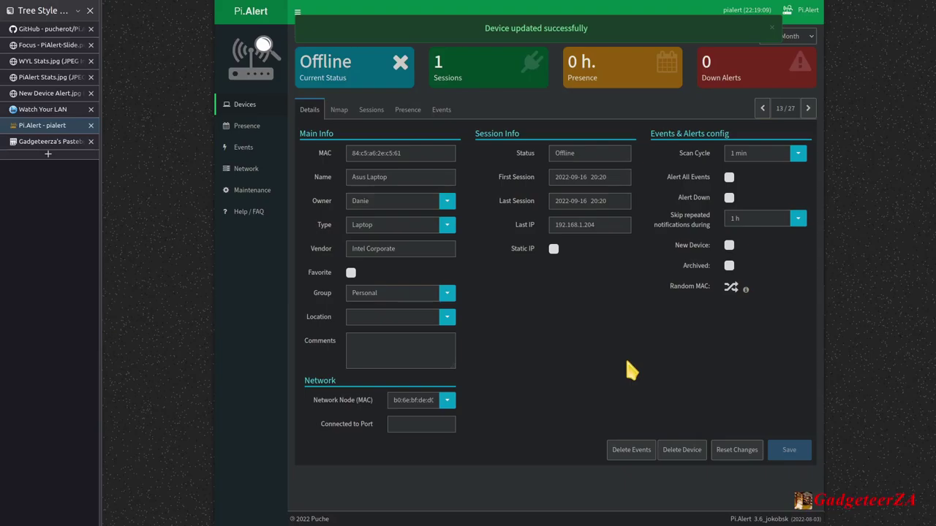
Step: Return to the Devices overview and review the full device list with its owners, types, groups and statuses
{"action": "left_click", "coordinate": [242, 106]}
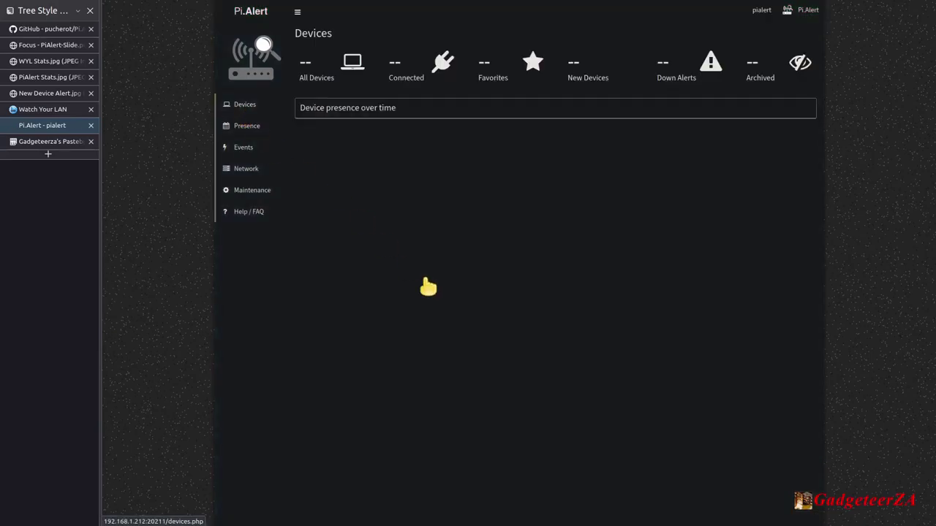
{"action": "scroll", "coordinate": [443, 290], "scroll_direction": "down", "scroll_amount": 3}
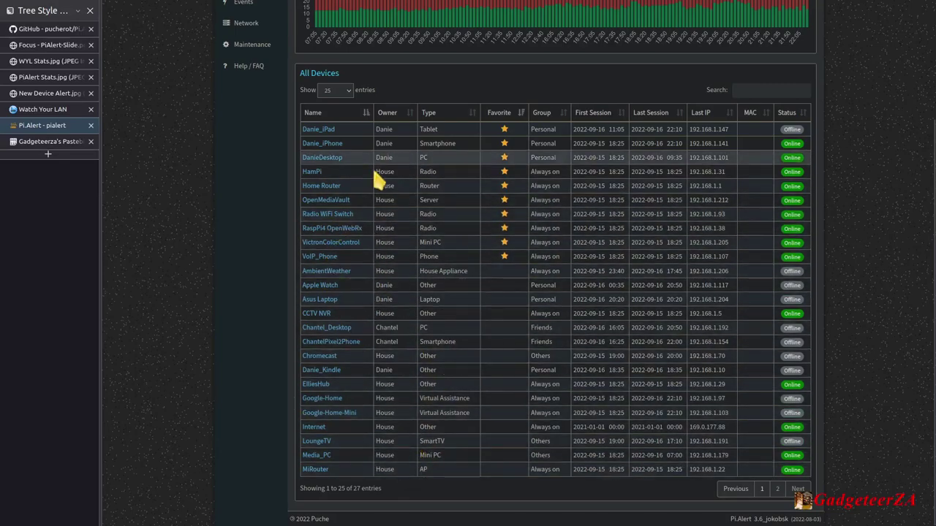
{"action": "scroll", "coordinate": [627, 263], "scroll_direction": "up", "scroll_amount": 3}
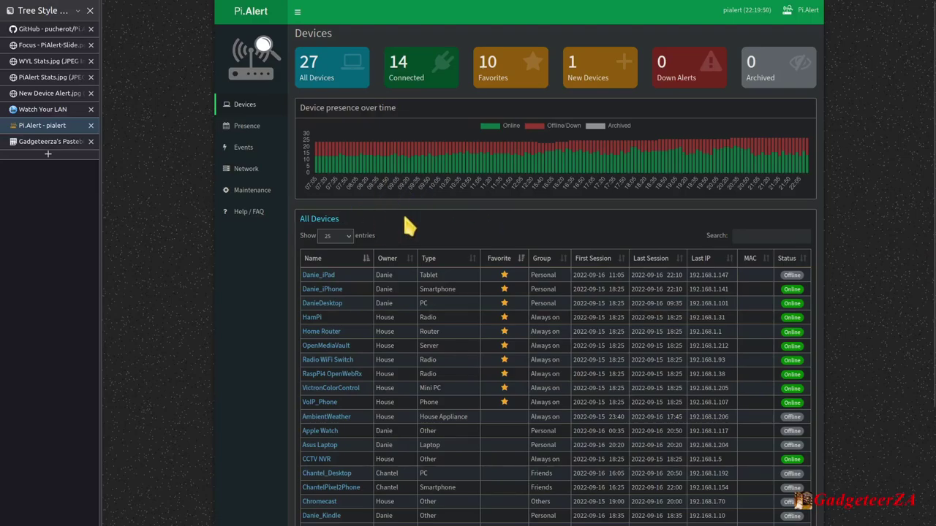
Step: View the Presence by Device timeline for the current week and look through the devices listed
{"action": "left_click", "coordinate": [248, 132]}
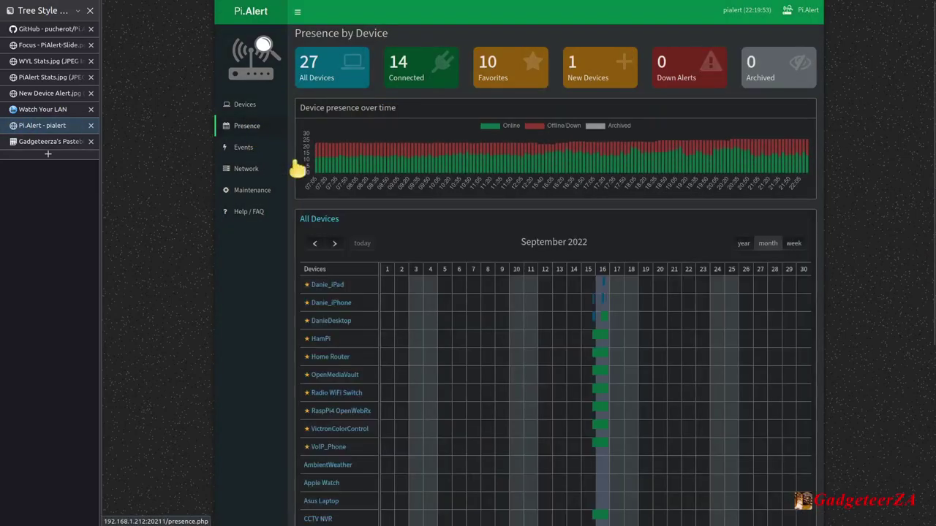
{"action": "left_click", "coordinate": [793, 247]}
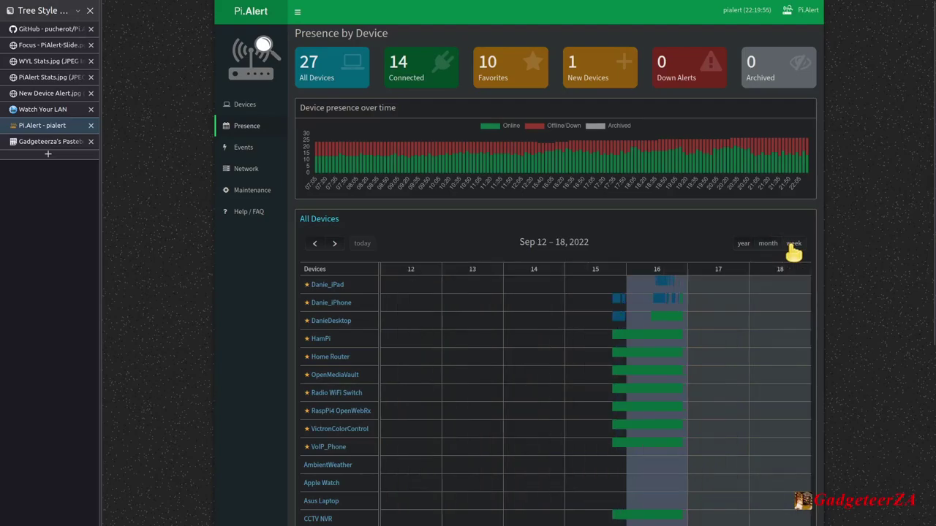
{"action": "scroll", "coordinate": [674, 314], "scroll_direction": "down", "scroll_amount": 3}
{"action": "scroll", "coordinate": [672, 315], "scroll_direction": "up", "scroll_amount": 5}
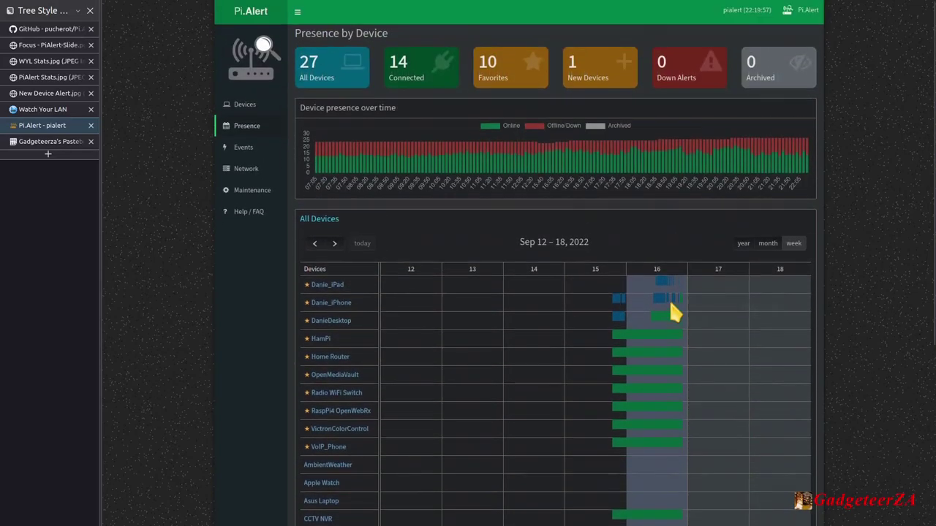
Step: View the Events log, and compare the devices attached to Home Router and MiRouter in the Network overview
{"action": "left_click", "coordinate": [245, 149]}
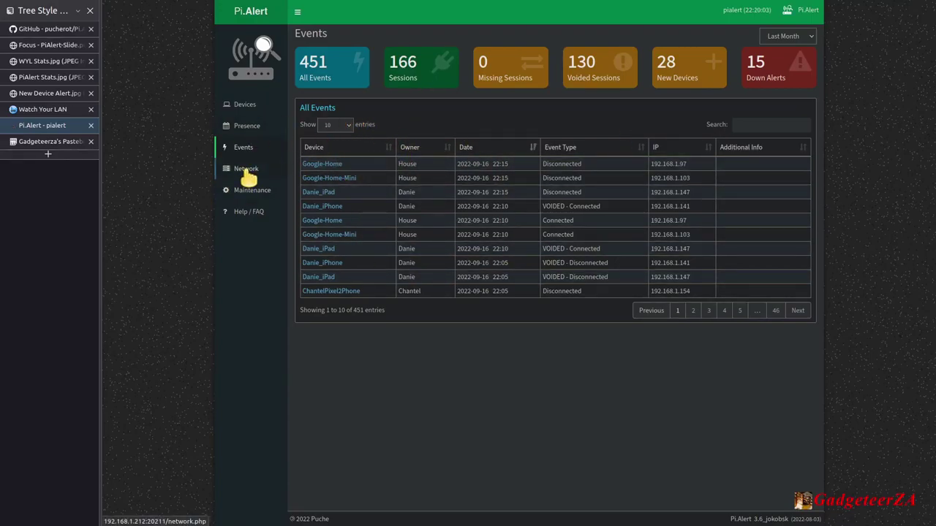
{"action": "left_click", "coordinate": [247, 172]}
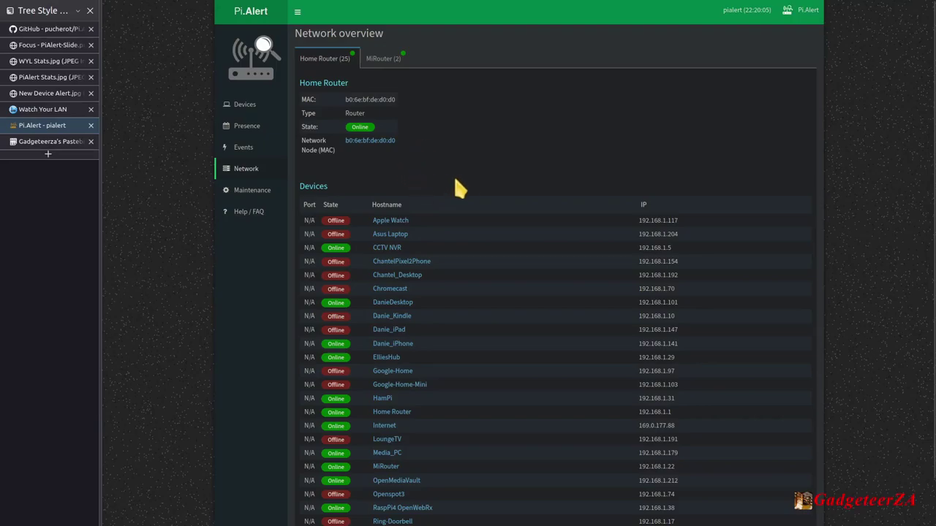
{"action": "left_click", "coordinate": [381, 62]}
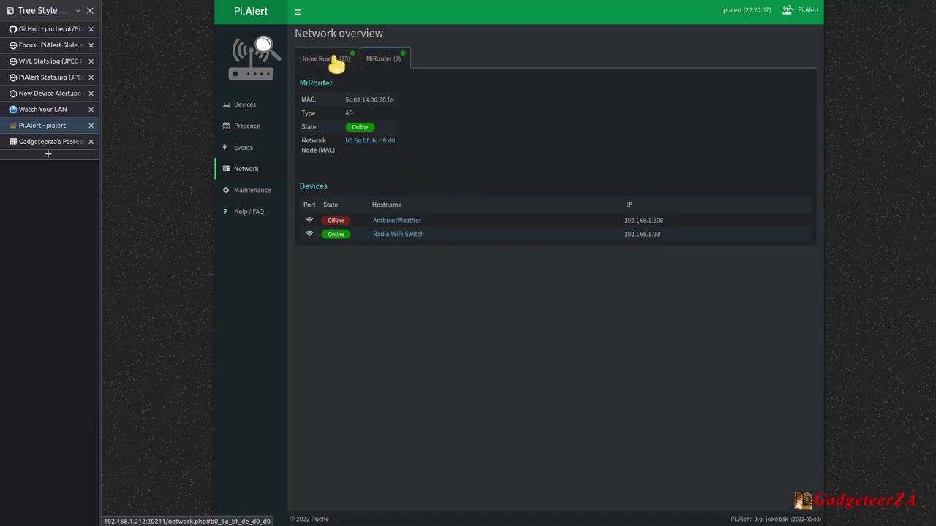
{"action": "left_click", "coordinate": [329, 61]}
{"action": "left_click", "coordinate": [379, 63]}
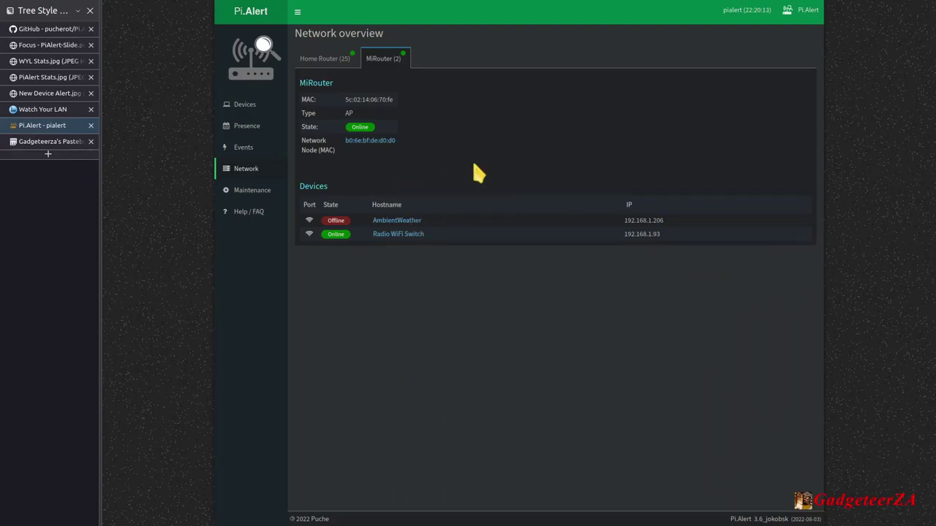
Step: Examine the Maintenance page's language and skin choices, along with its Tools and Backup / Restore options
{"action": "left_click", "coordinate": [253, 193]}
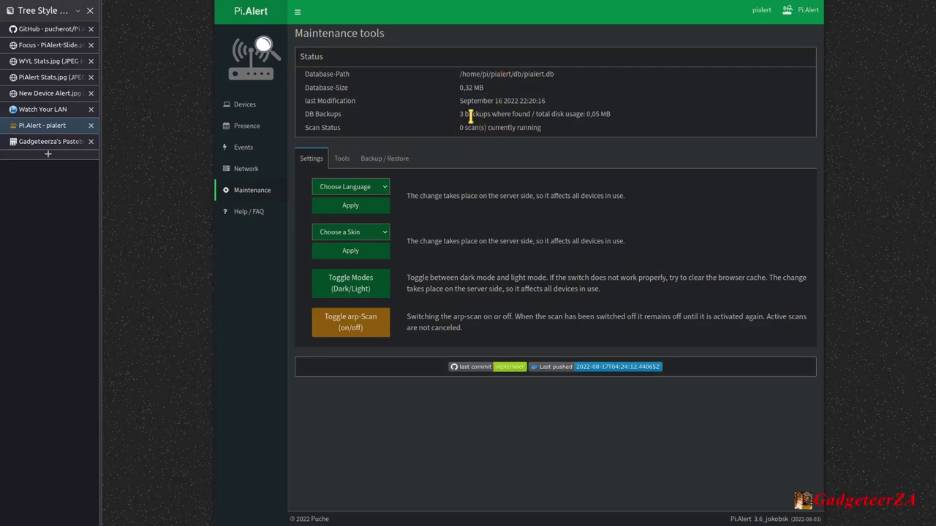
{"action": "left_click", "coordinate": [386, 189]}
{"action": "left_click", "coordinate": [386, 189]}
{"action": "left_click", "coordinate": [386, 232]}
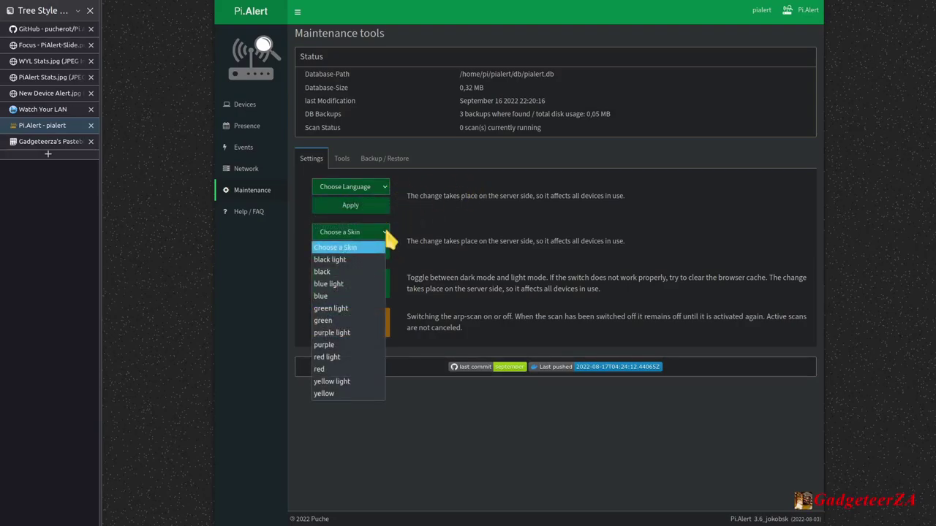
{"action": "left_click", "coordinate": [386, 231]}
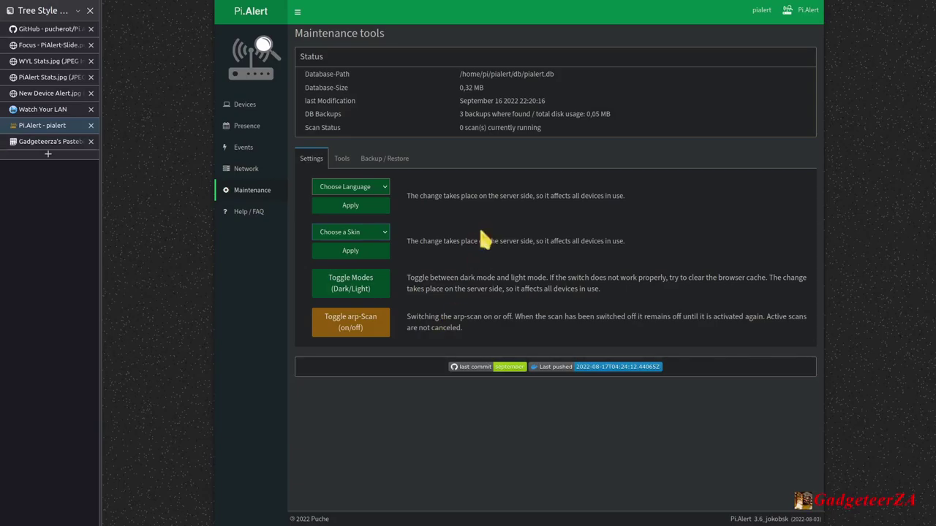
{"action": "left_click", "coordinate": [341, 159]}
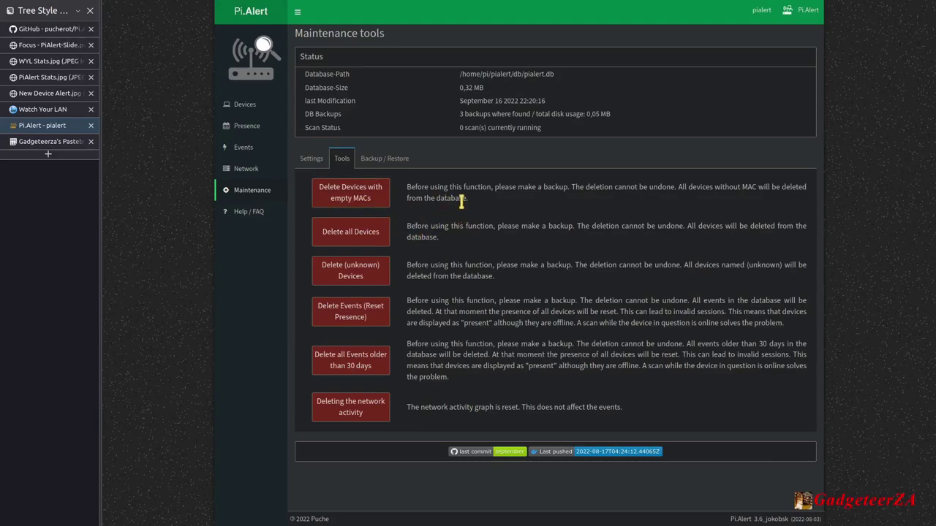
{"action": "left_click", "coordinate": [388, 161]}
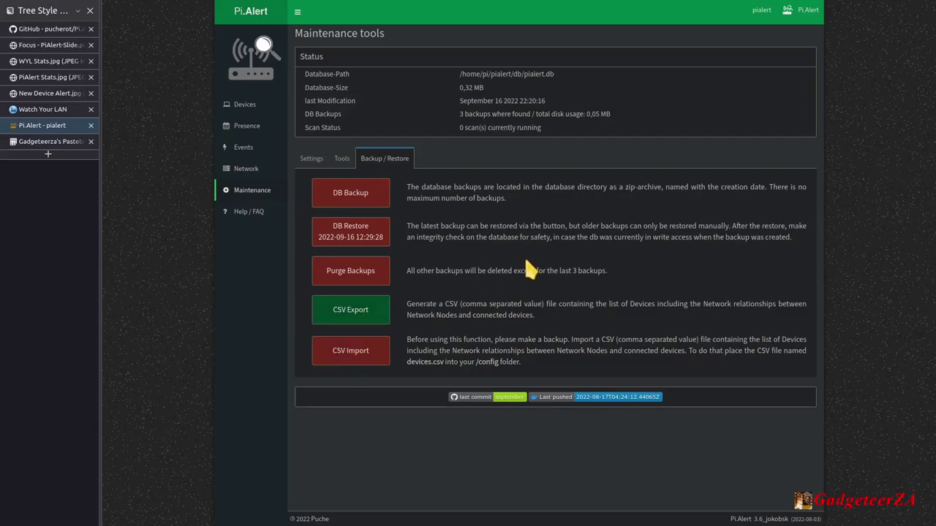
Step: Read the Help / FAQ answers about incorrect clock times and the network slowing down, collapsing each one after reading
{"action": "left_click", "coordinate": [242, 218]}
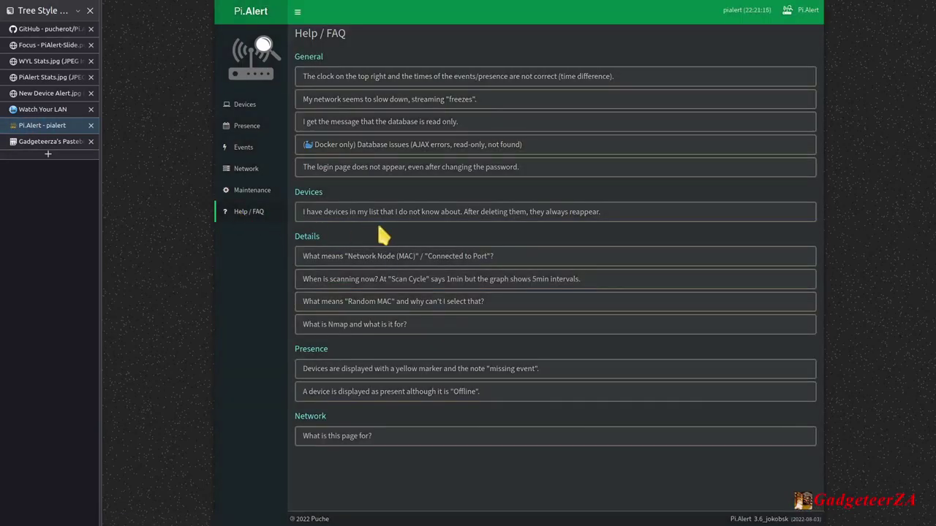
{"action": "left_click", "coordinate": [375, 77]}
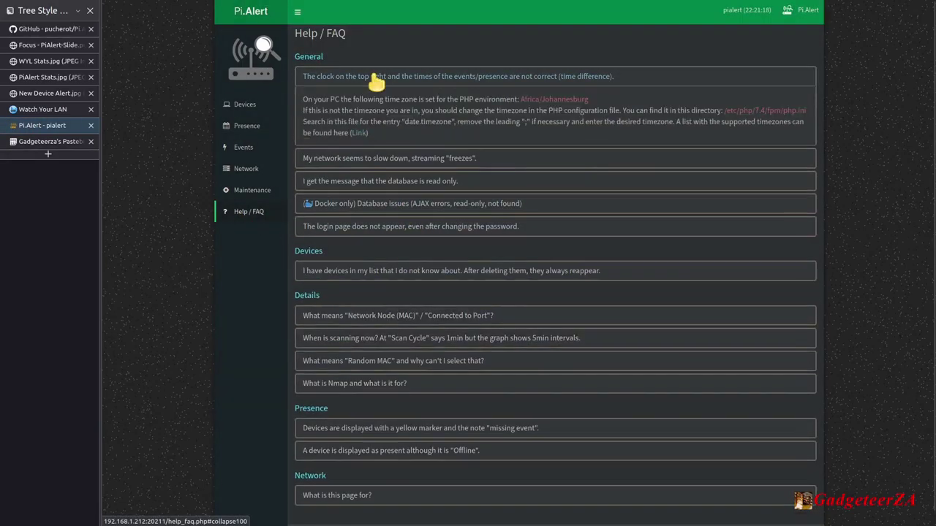
{"action": "left_click", "coordinate": [374, 78]}
{"action": "left_click", "coordinate": [374, 99]}
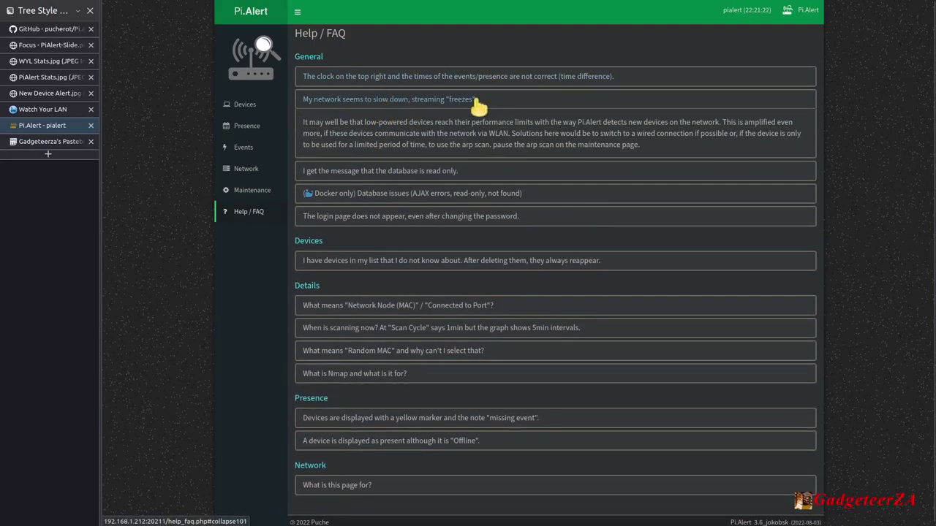
{"action": "left_click", "coordinate": [401, 101]}
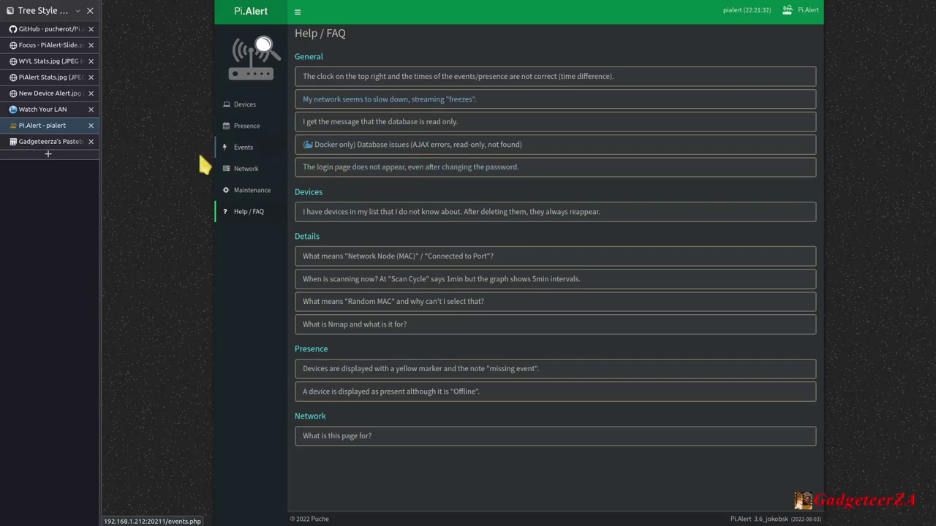
Step: Switch to Pastebin and open the Docker Compose for WatchYourLAN paste from the watchyourlan folder
{"action": "left_click", "coordinate": [48, 143]}
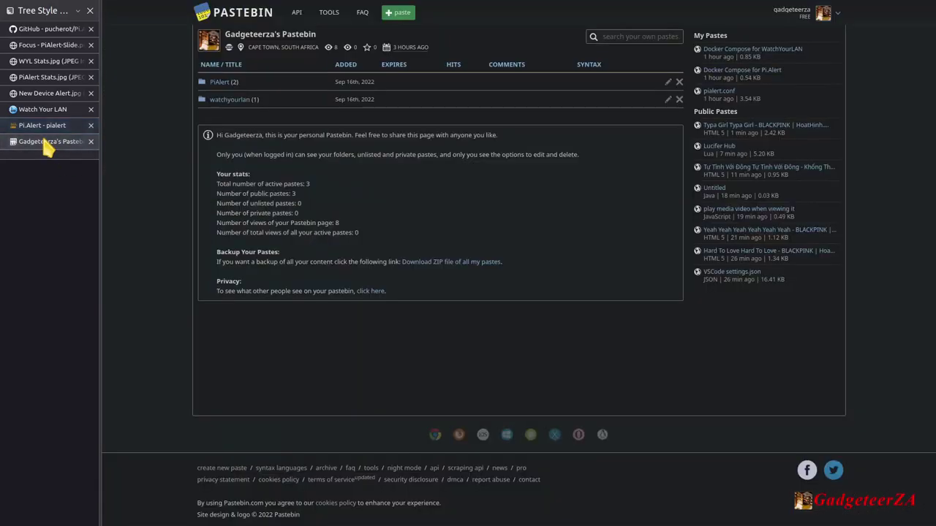
{"action": "left_click", "coordinate": [234, 100]}
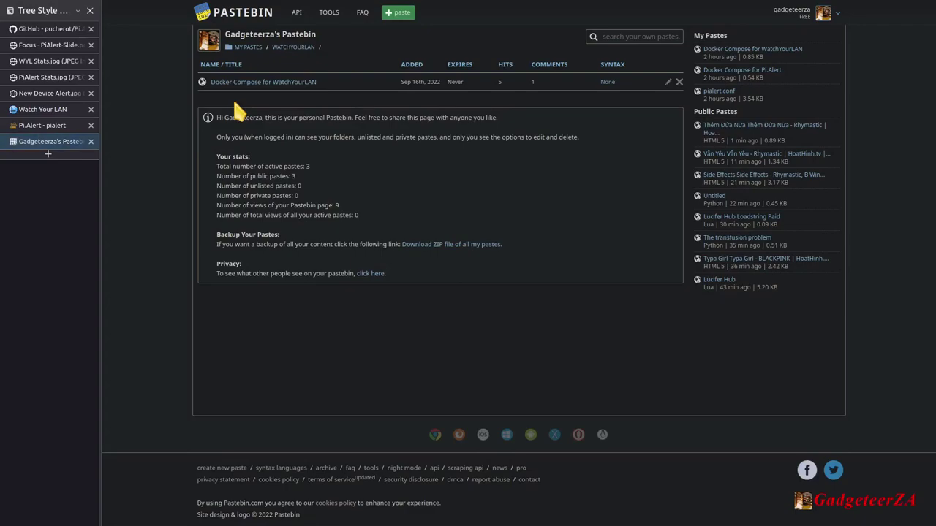
{"action": "left_click", "coordinate": [281, 84]}
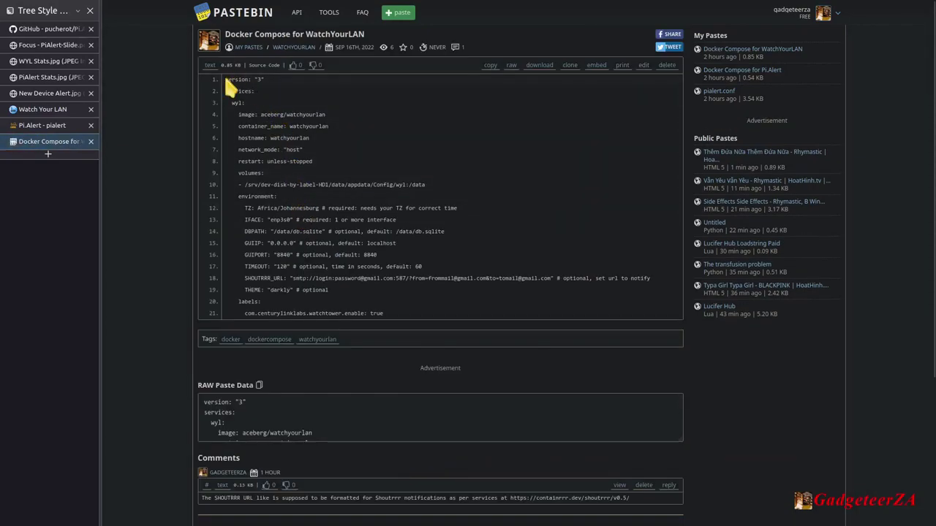
Step: Examine the WatchYourLAN compose file, highlighting the whole code and the colon separator in its volume mapping
{"action": "left_click_drag", "start_coordinate": [225, 80], "coordinate": [378, 324]}
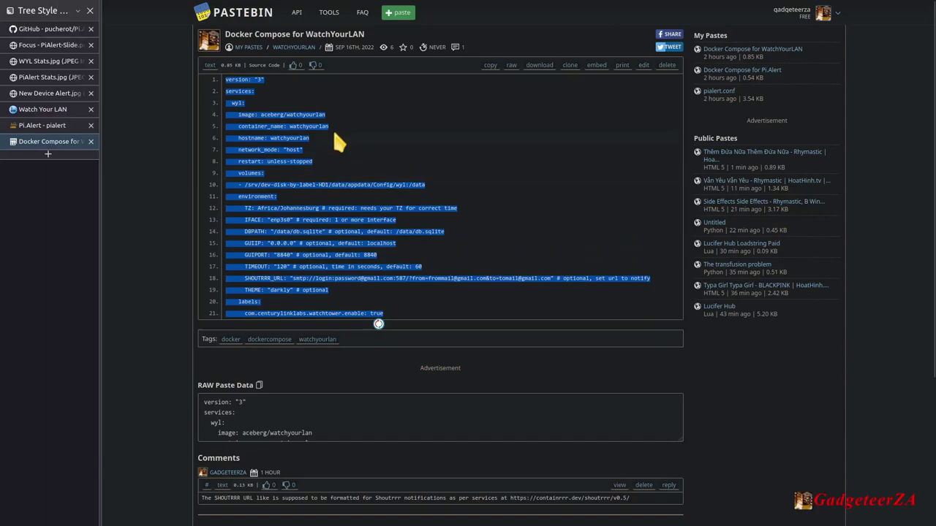
{"action": "left_click", "coordinate": [423, 117]}
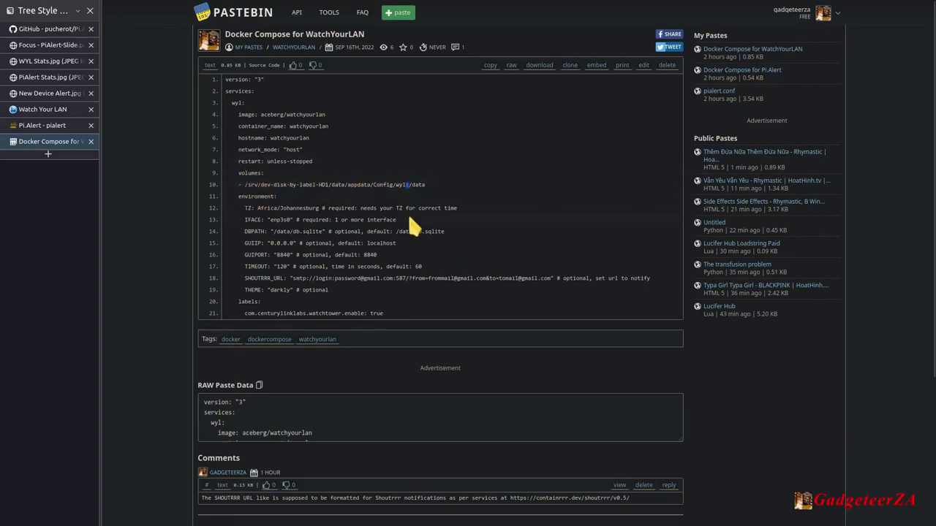
{"action": "left_click_drag", "start_coordinate": [408, 185], "coordinate": [401, 185]}
{"action": "left_click", "coordinate": [424, 185]}
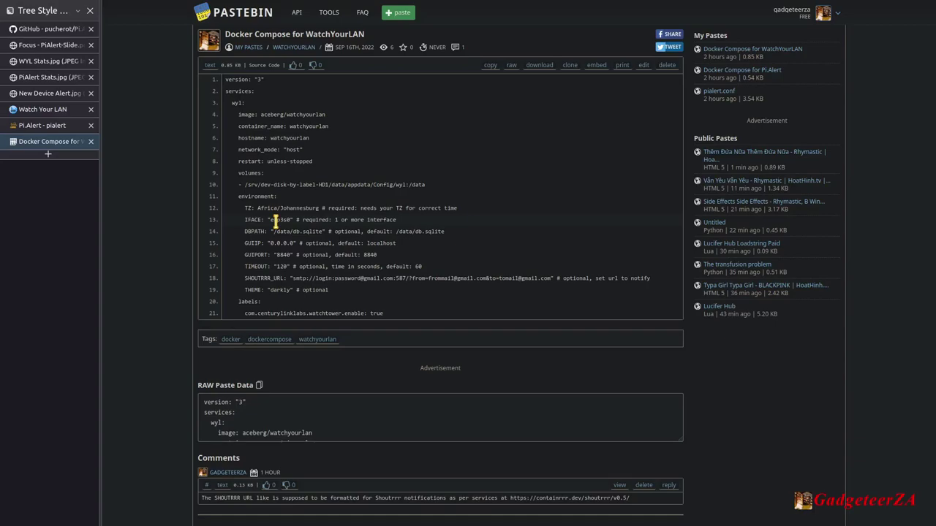
{"action": "scroll", "coordinate": [334, 359], "scroll_direction": "down", "scroll_amount": 5}
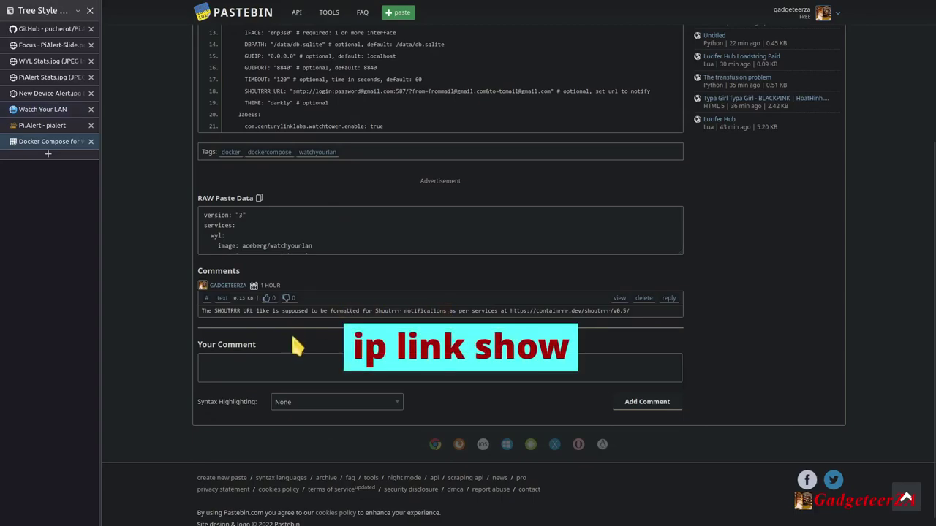
{"action": "scroll", "coordinate": [242, 318], "scroll_direction": "up", "scroll_amount": 5}
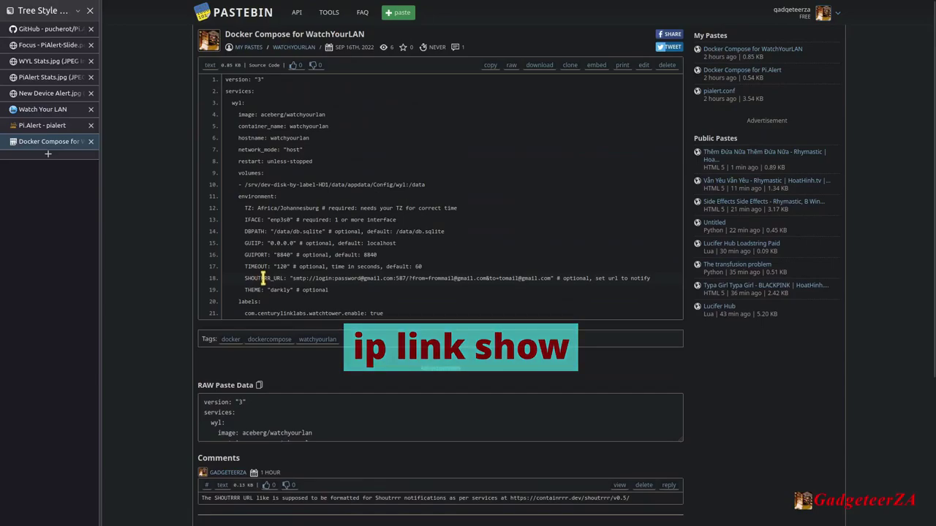
Step: Highlight the SHOUTRRR_URL variable and its SMTP address value, and read the comment explaining the notification URL format
{"action": "left_click_drag", "start_coordinate": [247, 279], "coordinate": [293, 286]}
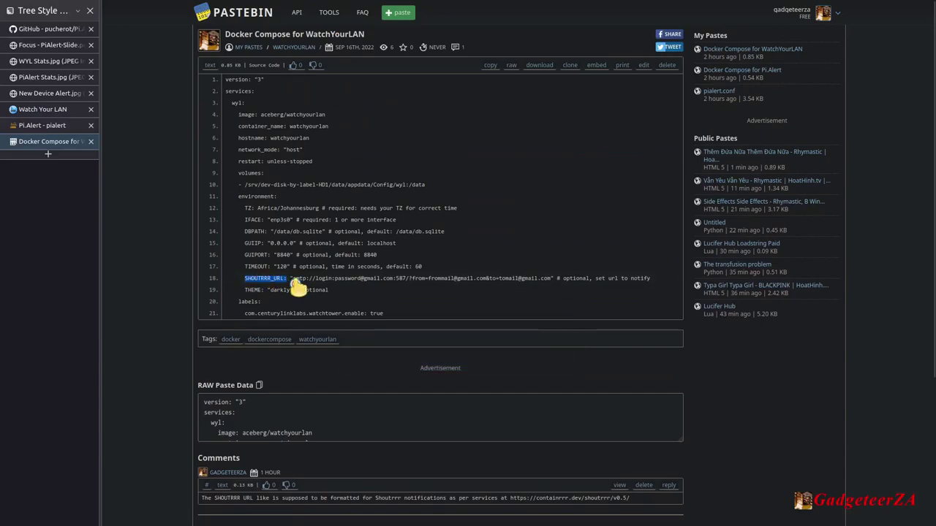
{"action": "left_click", "coordinate": [466, 251]}
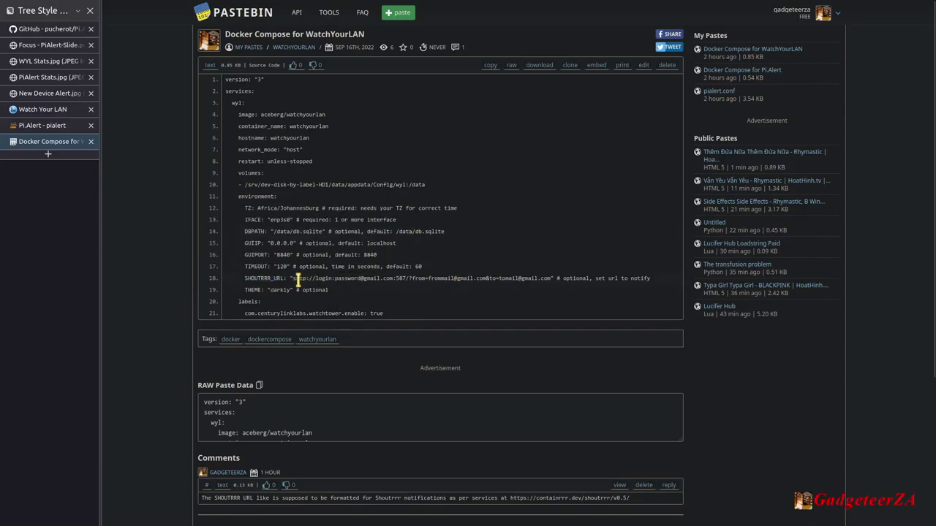
{"action": "left_click_drag", "start_coordinate": [294, 279], "coordinate": [556, 279]}
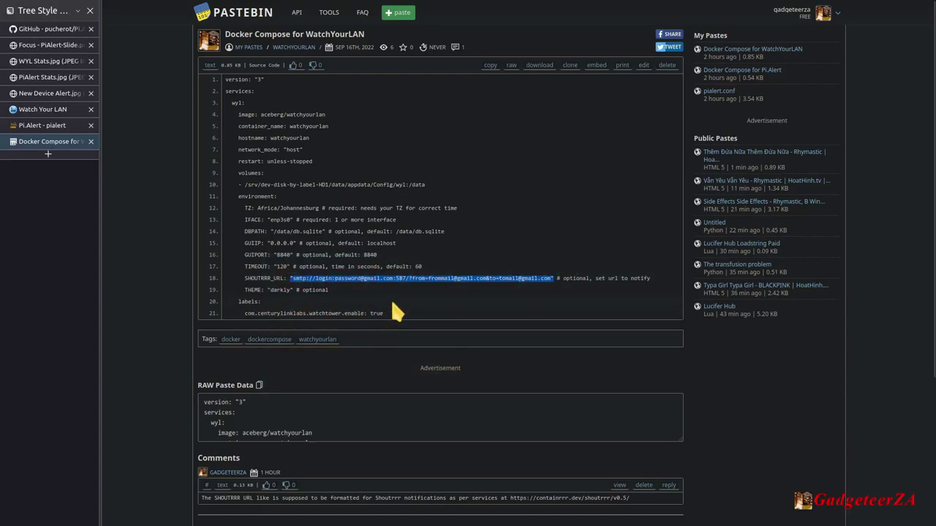
{"action": "scroll", "coordinate": [351, 314], "scroll_direction": "down", "scroll_amount": 3}
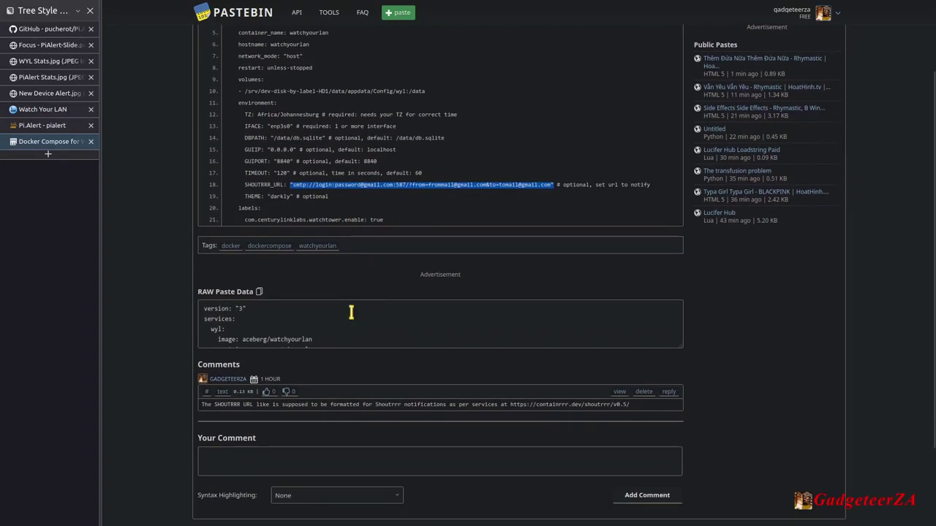
{"action": "scroll", "coordinate": [351, 313], "scroll_direction": "down", "scroll_amount": 1}
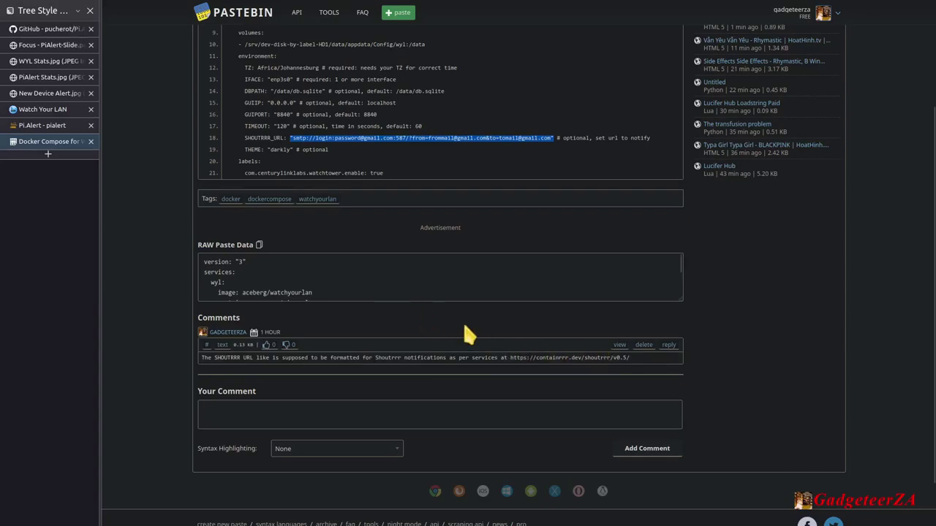
{"action": "scroll", "coordinate": [468, 335], "scroll_direction": "up", "scroll_amount": 3}
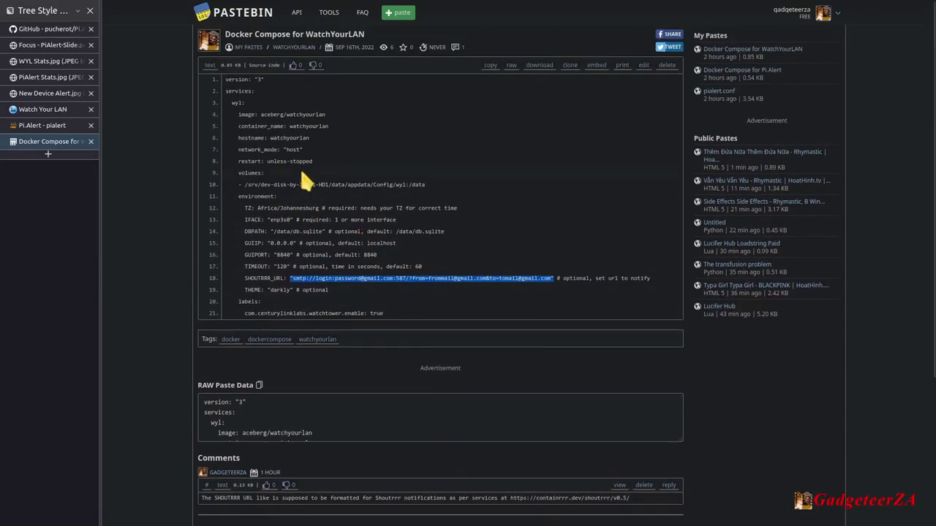
Step: Open the Docker Compose for Pi.Alert paste from the PiAlert folder of the personal pastes
{"action": "left_click", "coordinate": [247, 48]}
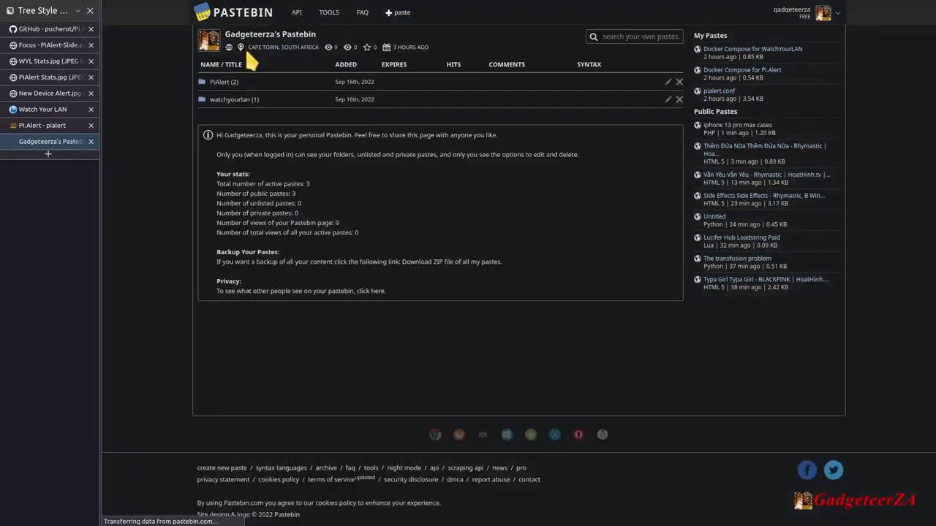
{"action": "left_click", "coordinate": [222, 84]}
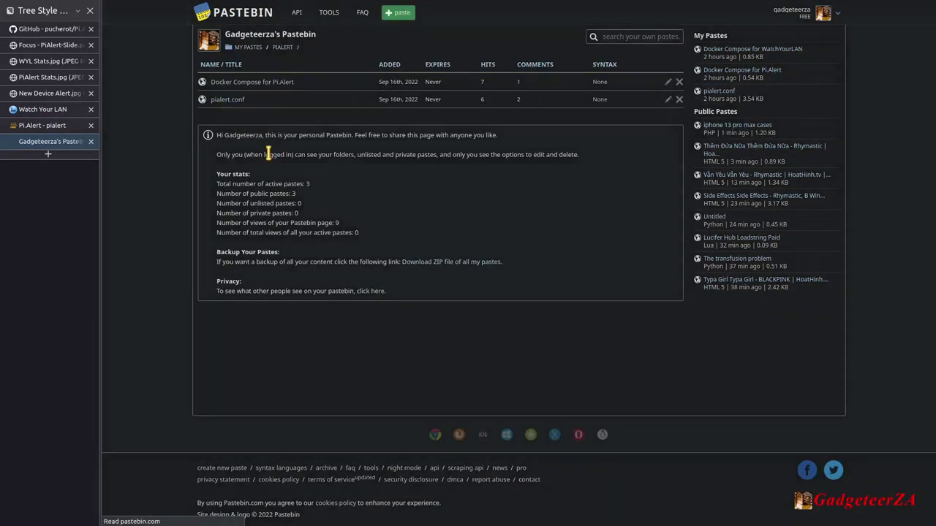
{"action": "left_click", "coordinate": [244, 90]}
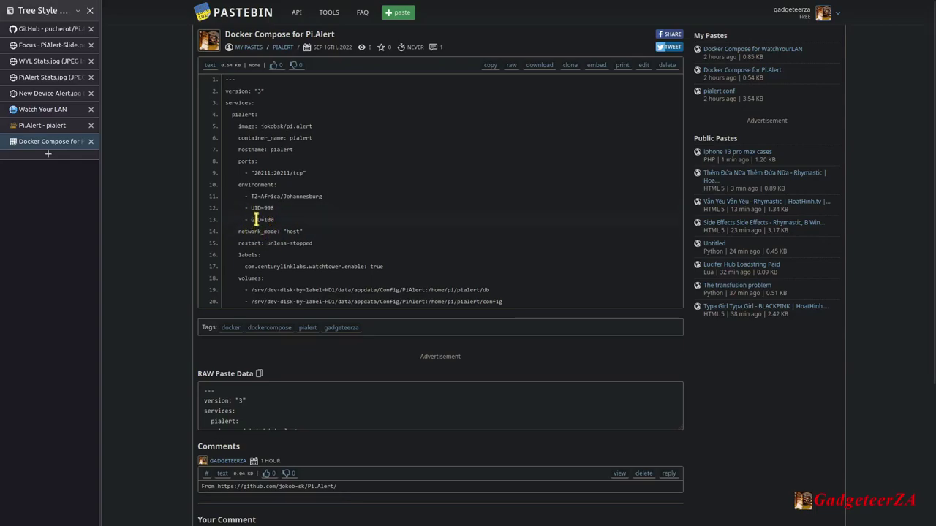
Step: Highlight the UID and GID environment lines in the Pi.Alert compose file
{"action": "left_click_drag", "start_coordinate": [275, 220], "coordinate": [231, 209]}
{"action": "left_click", "coordinate": [269, 208]}
{"action": "scroll", "coordinate": [285, 271], "scroll_direction": "down", "scroll_amount": 3}
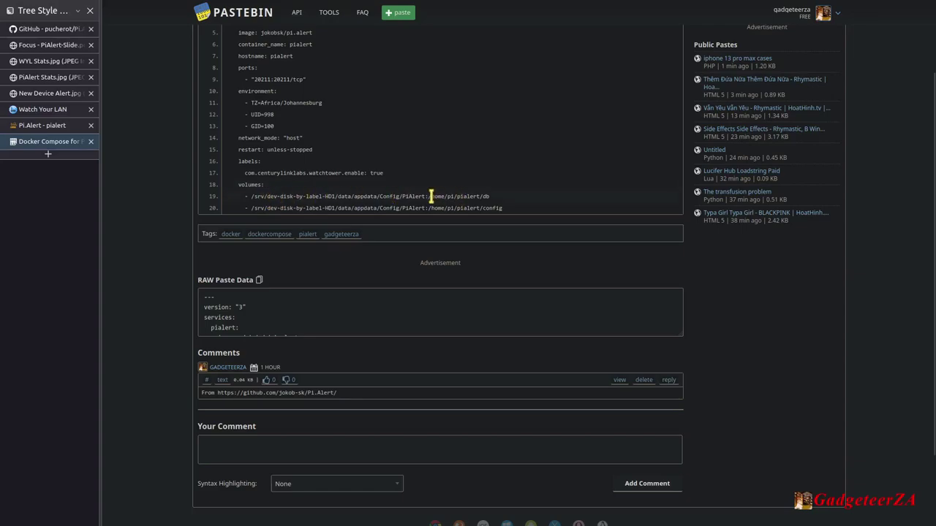
Step: Highlight the container path /home/pi/pialert/db and the host path of the first volume mapping
{"action": "left_click_drag", "start_coordinate": [429, 196], "coordinate": [499, 203]}
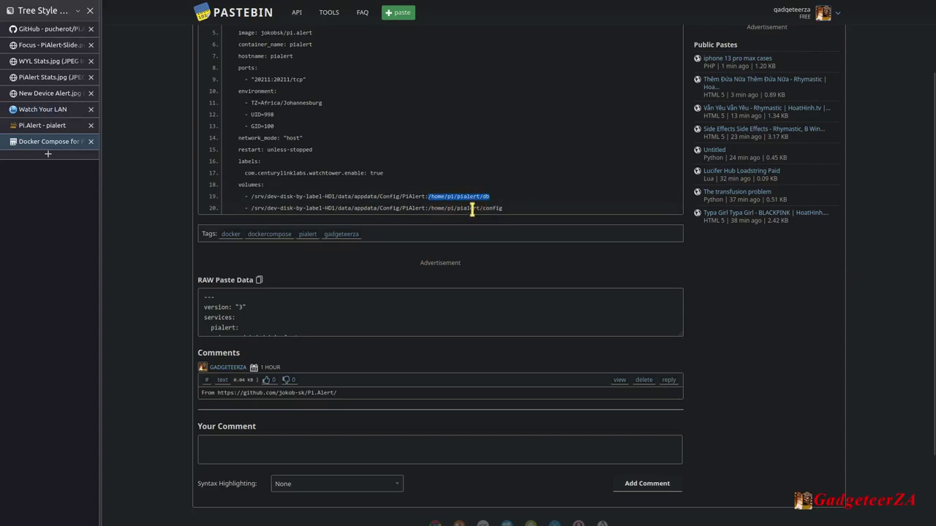
{"action": "left_click", "coordinate": [463, 219]}
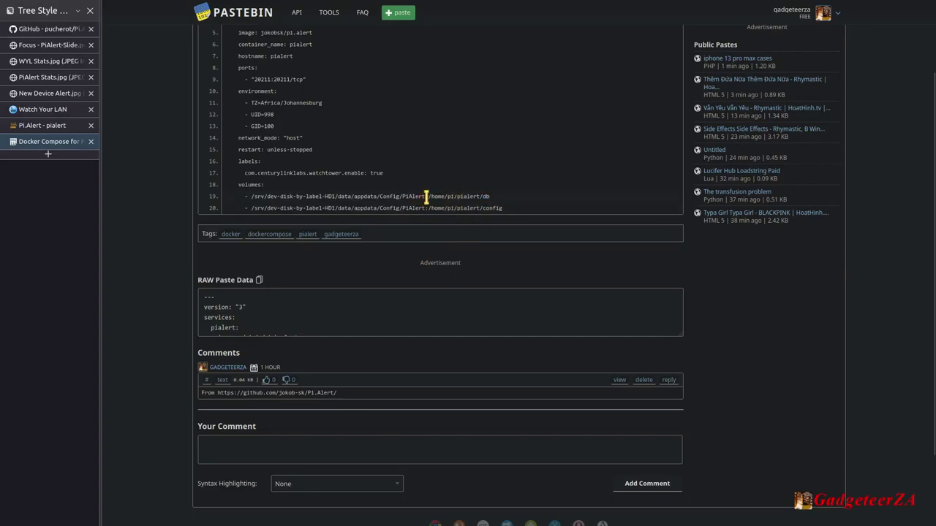
{"action": "left_click_drag", "start_coordinate": [427, 196], "coordinate": [251, 196]}
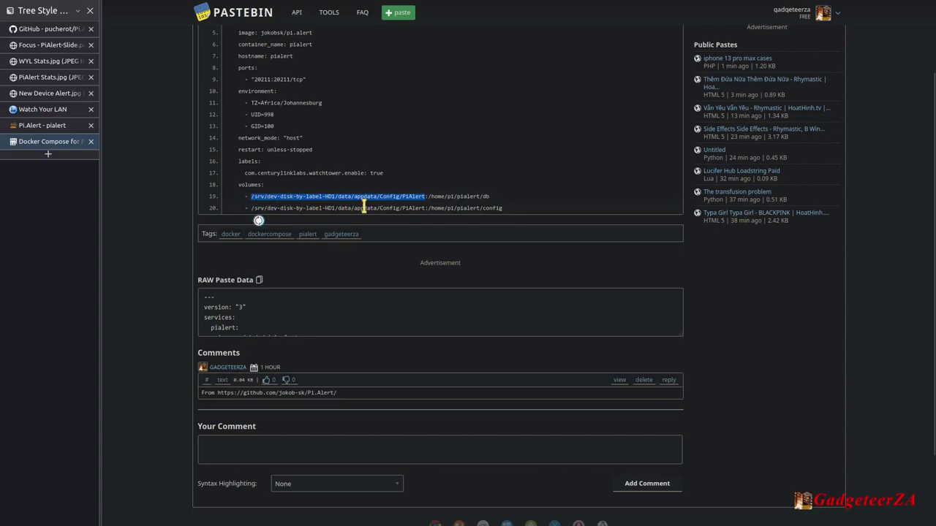
{"action": "left_click", "coordinate": [424, 208]}
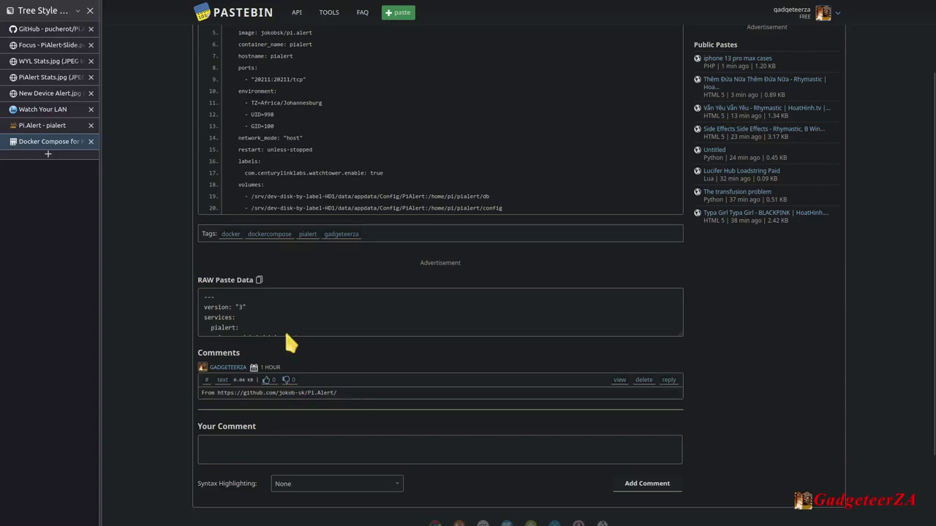
Step: Return to the PiAlert folder and open the pialert.conf paste
{"action": "scroll", "coordinate": [215, 175], "scroll_direction": "up", "scroll_amount": 3}
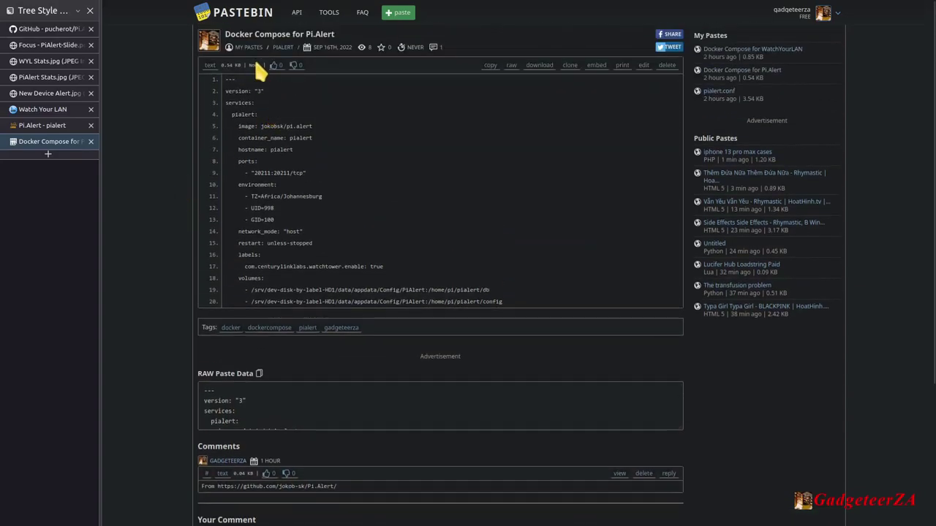
{"action": "left_click", "coordinate": [283, 48]}
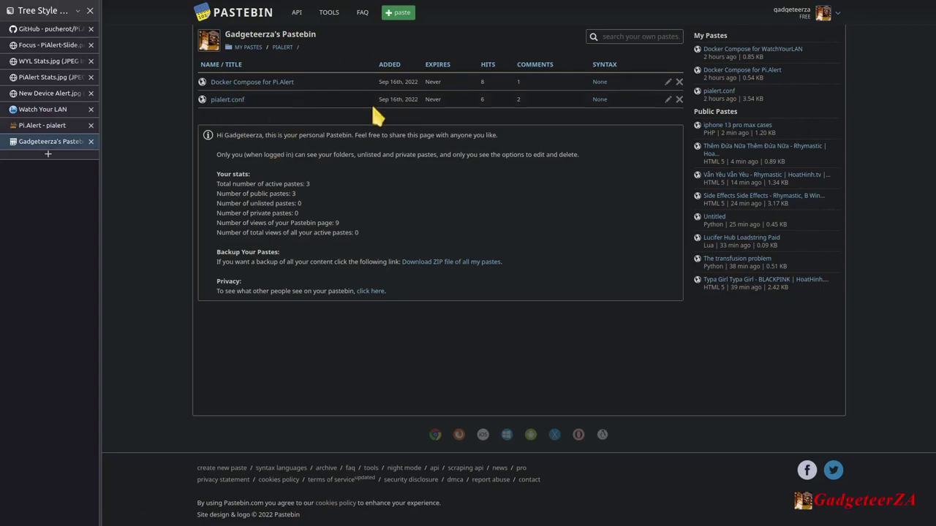
{"action": "left_click", "coordinate": [227, 99]}
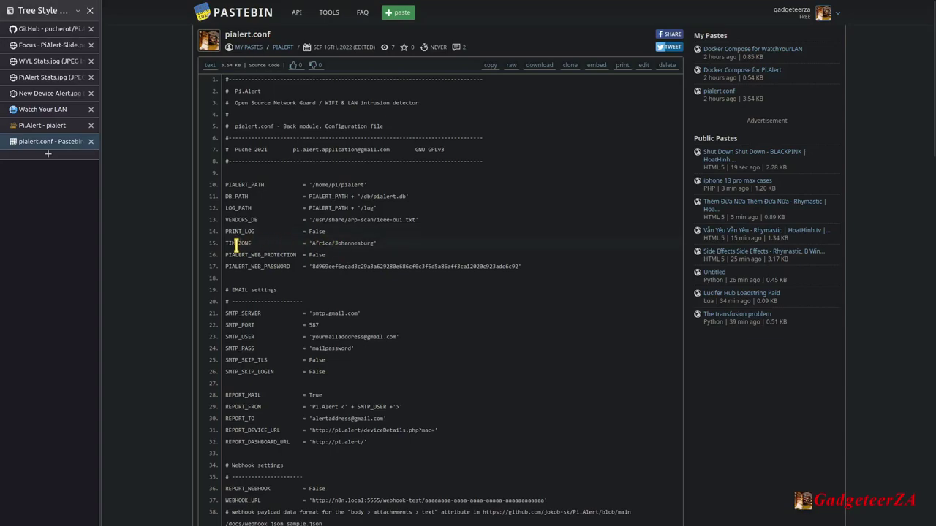
Step: Highlight the TIMEZONE setting and the PIALERT_WEB_PROTECTION and PIALERT_WEB_PASSWORD lines in pialert.conf
{"action": "left_click_drag", "start_coordinate": [236, 244], "coordinate": [367, 244]}
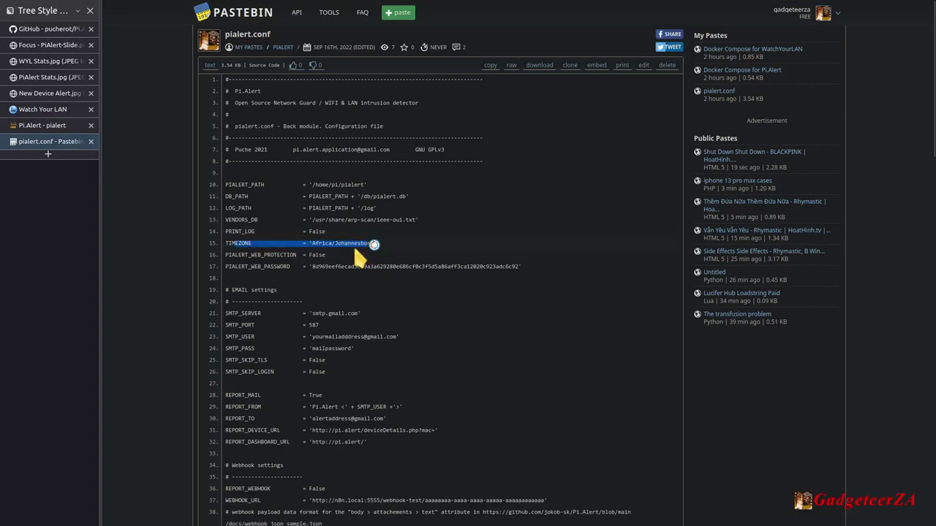
{"action": "left_click", "coordinate": [274, 256]}
{"action": "left_click_drag", "start_coordinate": [225, 256], "coordinate": [535, 269]}
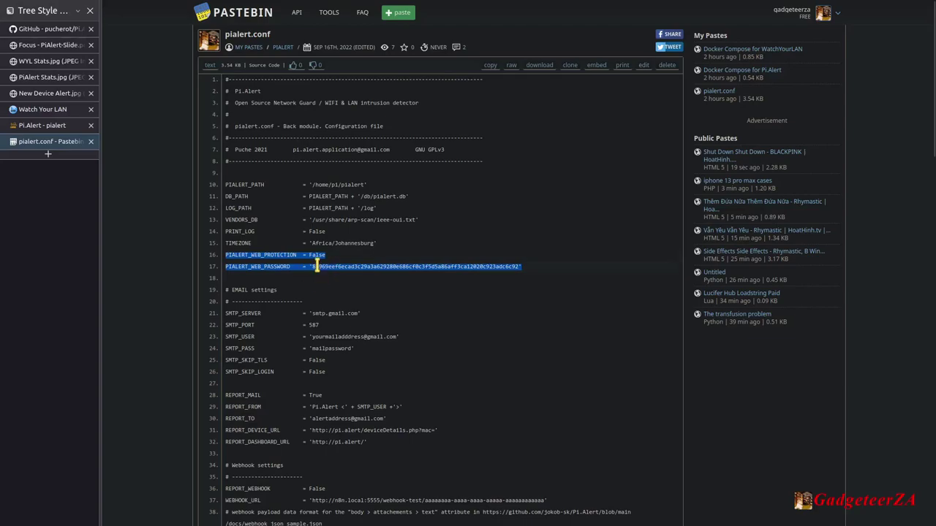
{"action": "left_click", "coordinate": [369, 287]}
Step: Highlight the email settings block, including the REPORT_MAIL value and the REPORT_TO address
{"action": "scroll", "coordinate": [370, 293], "scroll_direction": "down", "scroll_amount": 3}
{"action": "left_click_drag", "start_coordinate": [369, 301], "coordinate": [224, 155]}
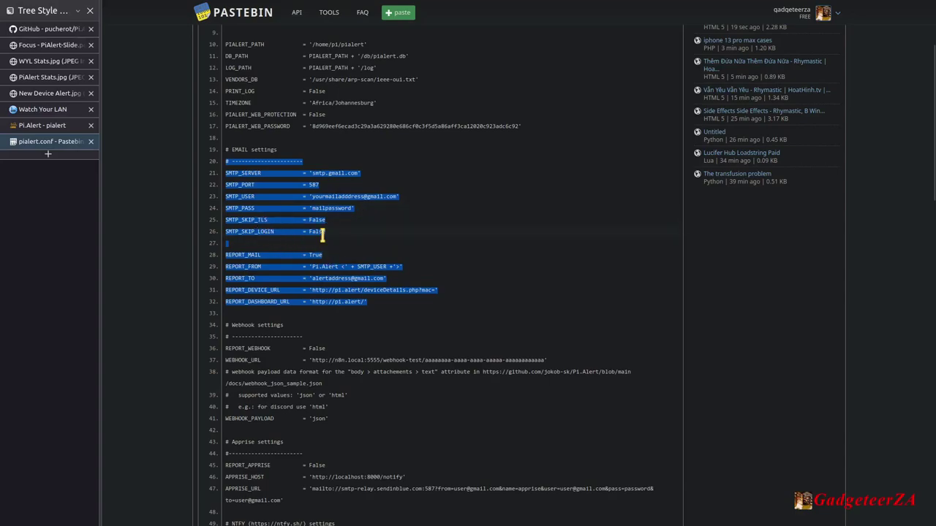
{"action": "scroll", "coordinate": [362, 266], "scroll_direction": "down", "scroll_amount": 1}
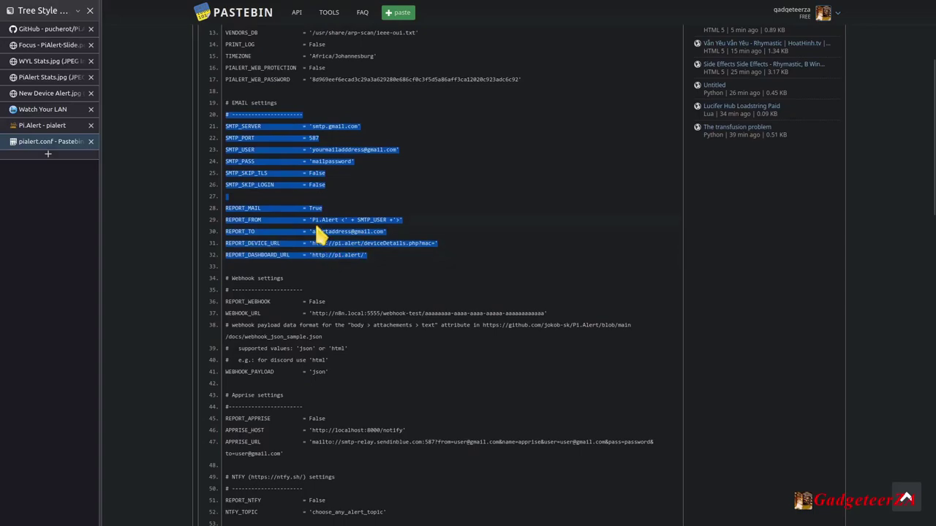
{"action": "left_click", "coordinate": [245, 208]}
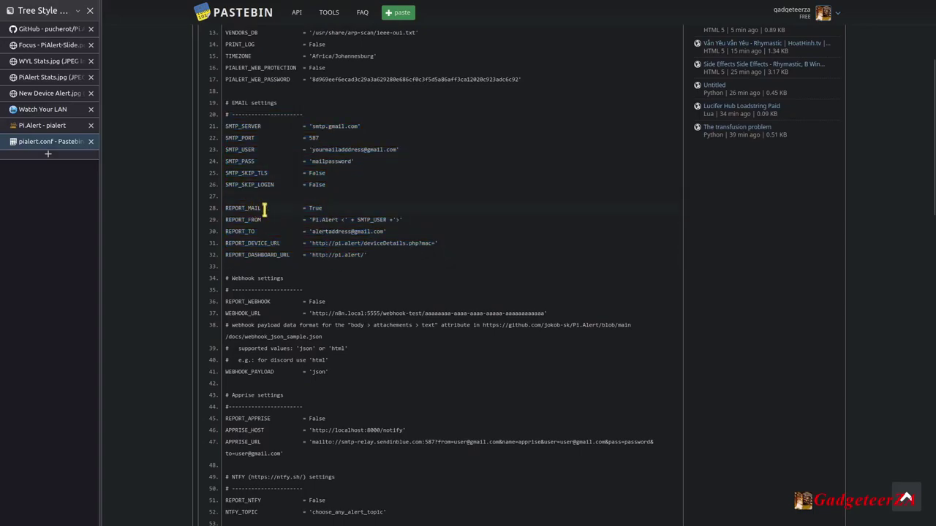
{"action": "double_click", "coordinate": [315, 208]}
{"action": "left_click", "coordinate": [357, 248]}
{"action": "left_click_drag", "start_coordinate": [352, 231], "coordinate": [395, 242]}
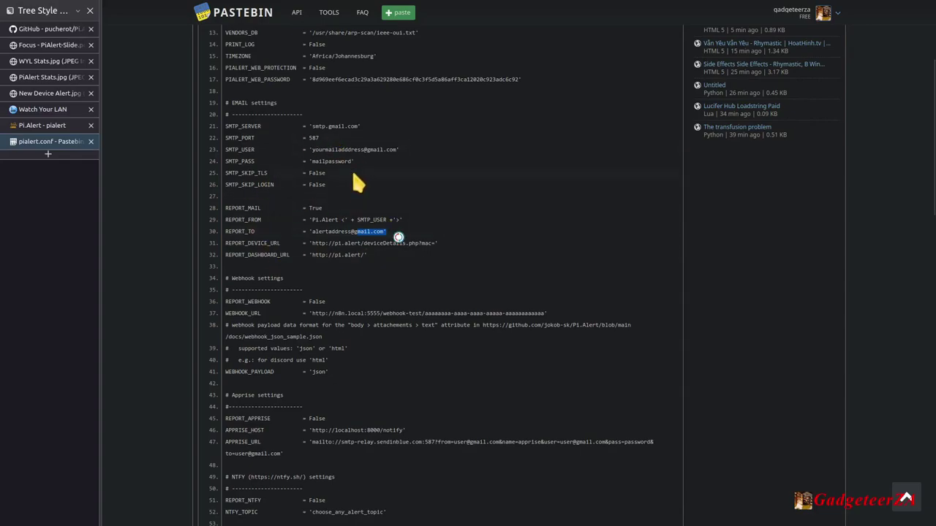
Step: Highlight the REPORT_WEBHOOK and REPORT_APPRISE values in the webhook and Apprise sections
{"action": "scroll", "coordinate": [358, 182], "scroll_direction": "down", "scroll_amount": 4}
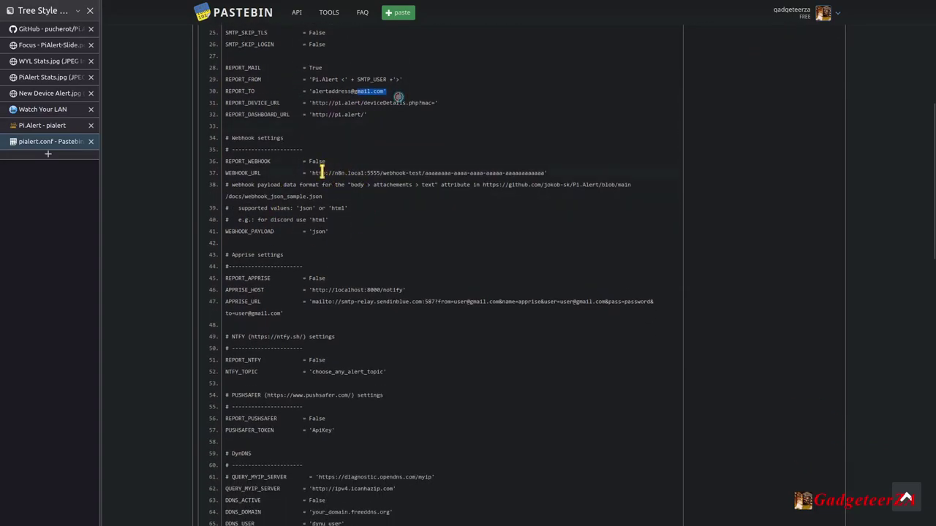
{"action": "left_click_drag", "start_coordinate": [307, 162], "coordinate": [330, 165]}
{"action": "left_click", "coordinate": [364, 261]}
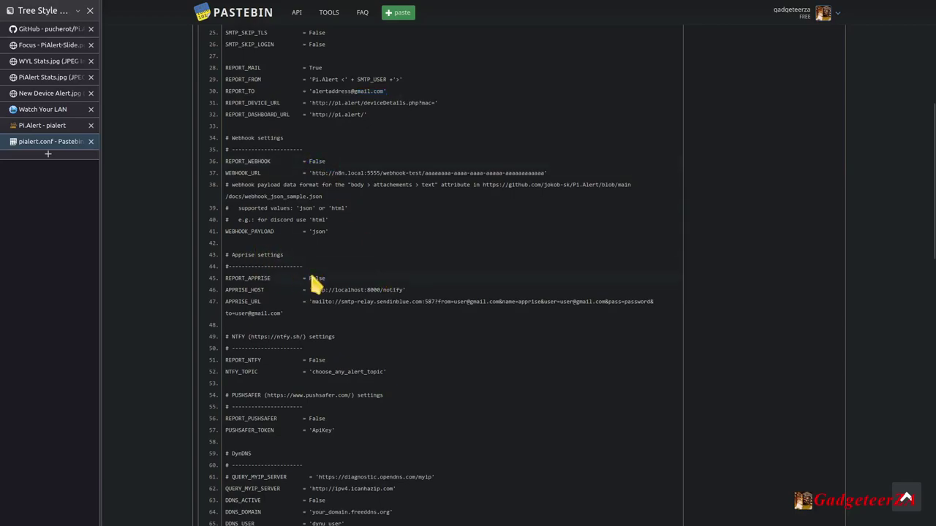
{"action": "left_click_drag", "start_coordinate": [310, 282], "coordinate": [328, 293]}
Step: Highlight the NTFY_TOPIC value in the NTFY settings and the REPORT_PUSHSAFER value in the Pushsafer settings
{"action": "scroll", "coordinate": [381, 343], "scroll_direction": "down", "scroll_amount": 4}
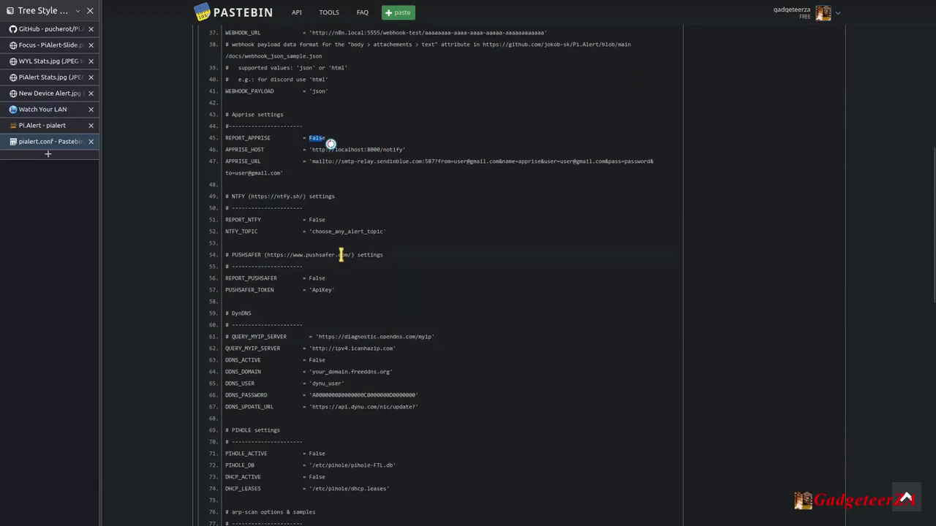
{"action": "left_click", "coordinate": [323, 196]}
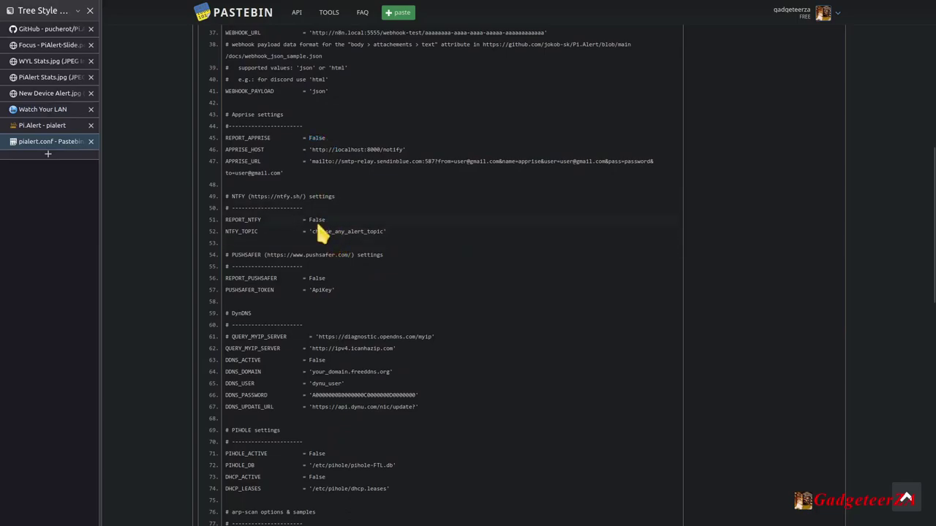
{"action": "left_click_drag", "start_coordinate": [310, 219], "coordinate": [389, 234]}
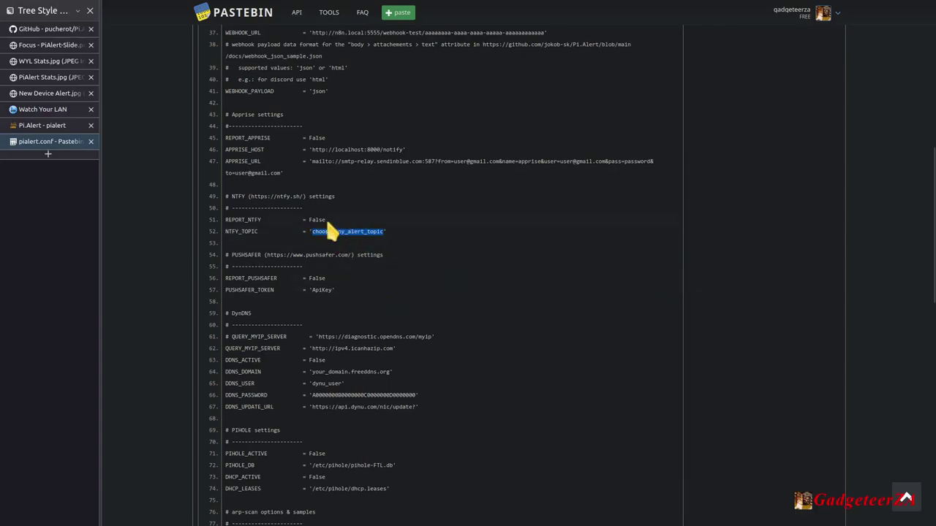
{"action": "scroll", "coordinate": [403, 297], "scroll_direction": "down", "scroll_amount": 2}
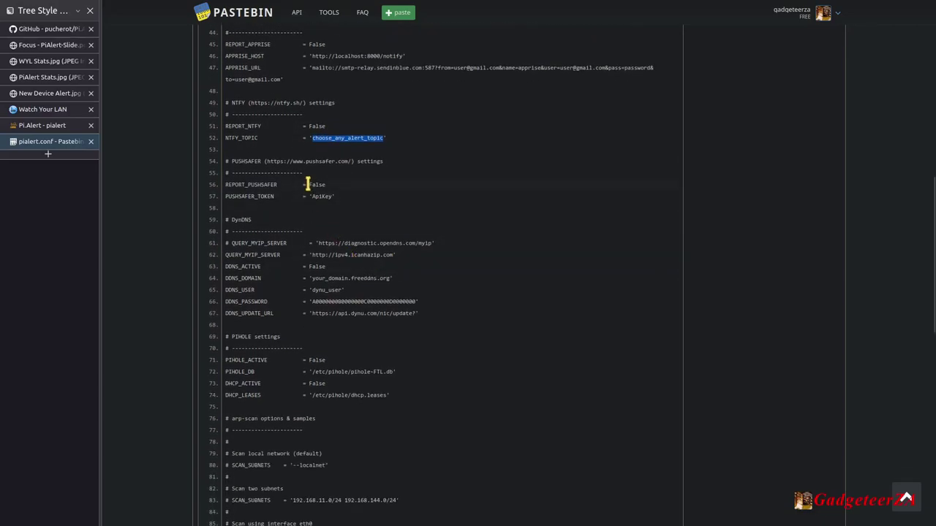
{"action": "left_click_drag", "start_coordinate": [308, 184], "coordinate": [327, 185]}
Step: Review the DynDNS settings and highlight the PIHOLE_ACTIVE value in the Pi-hole section
{"action": "scroll", "coordinate": [335, 246], "scroll_direction": "down", "scroll_amount": 1}
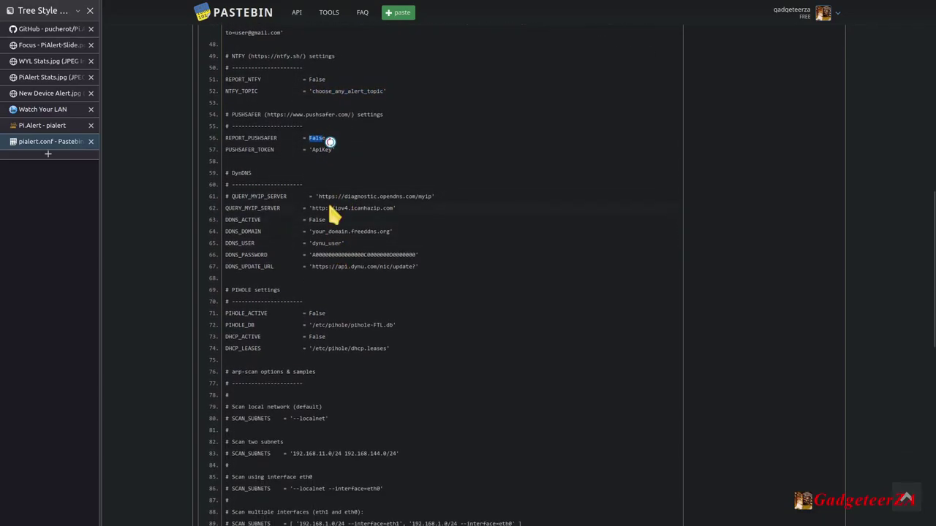
{"action": "scroll", "coordinate": [339, 297], "scroll_direction": "down", "scroll_amount": 1}
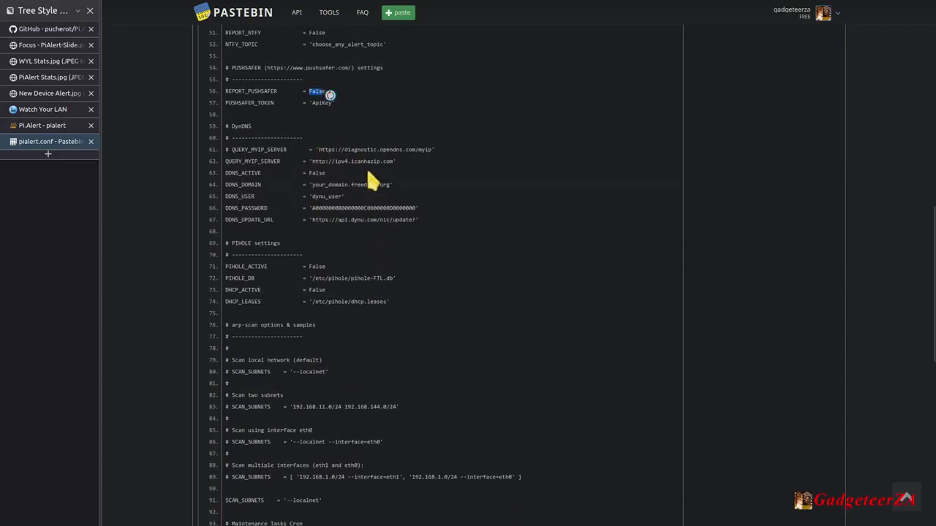
{"action": "scroll", "coordinate": [370, 219], "scroll_direction": "down", "scroll_amount": 2}
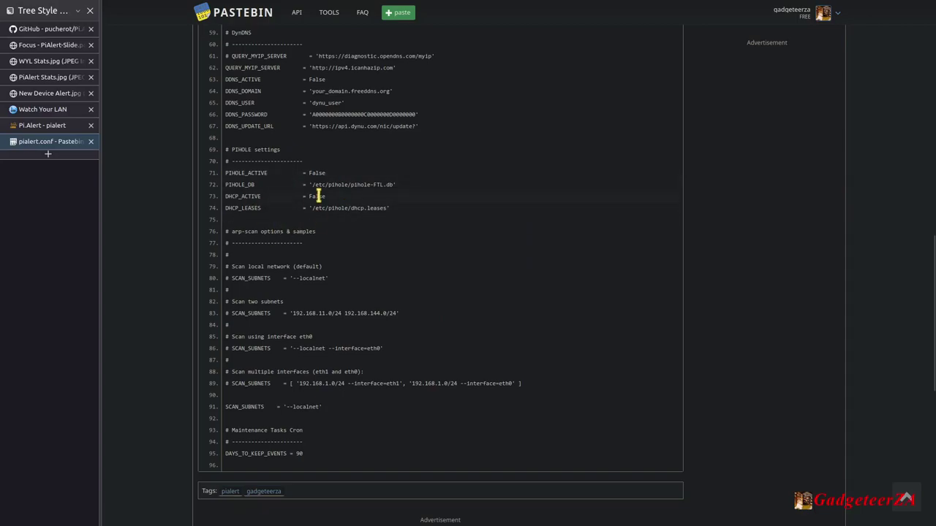
{"action": "left_click_drag", "start_coordinate": [309, 174], "coordinate": [331, 177]}
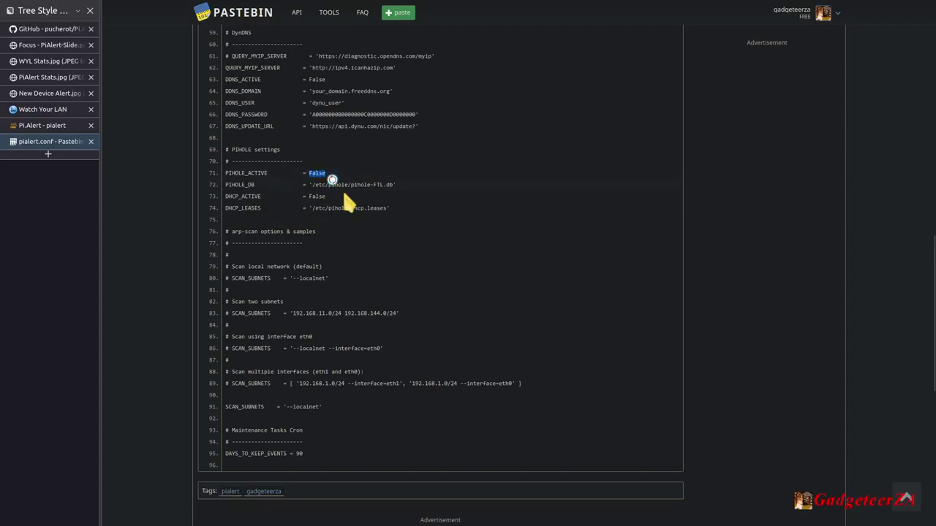
Step: Highlight the arp-scan options with the active SCAN_SUBNETS line, and the DAYS_TO_KEEP_EVENTS value
{"action": "scroll", "coordinate": [338, 242], "scroll_direction": "down", "scroll_amount": 2}
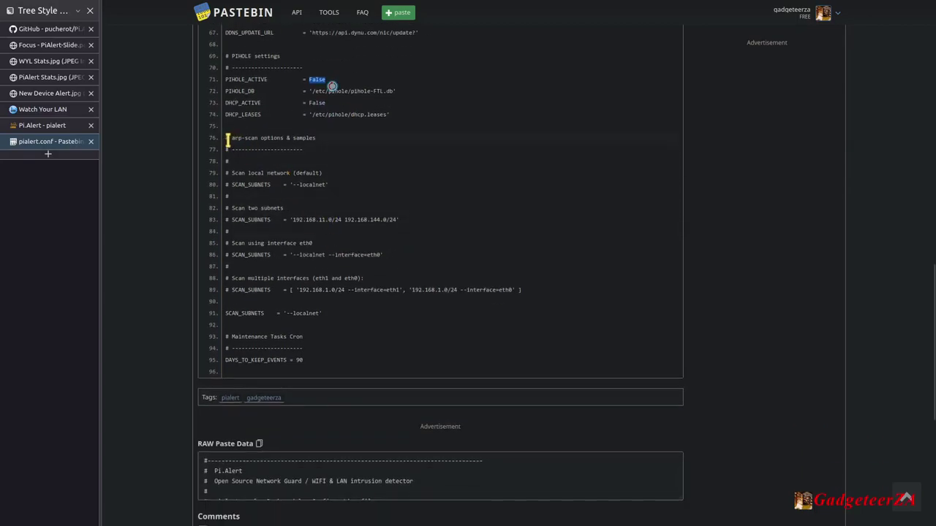
{"action": "left_click_drag", "start_coordinate": [228, 139], "coordinate": [306, 359]}
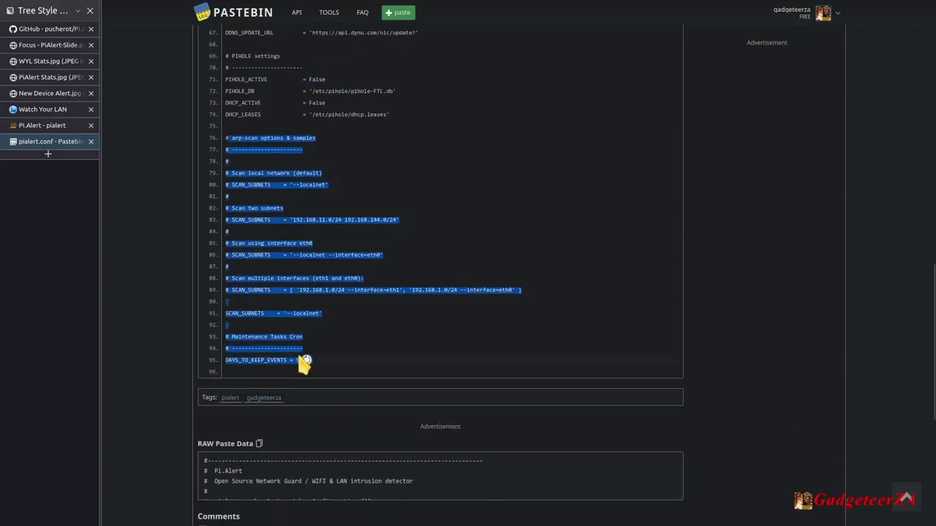
{"action": "left_click_drag", "start_coordinate": [324, 316], "coordinate": [225, 139]}
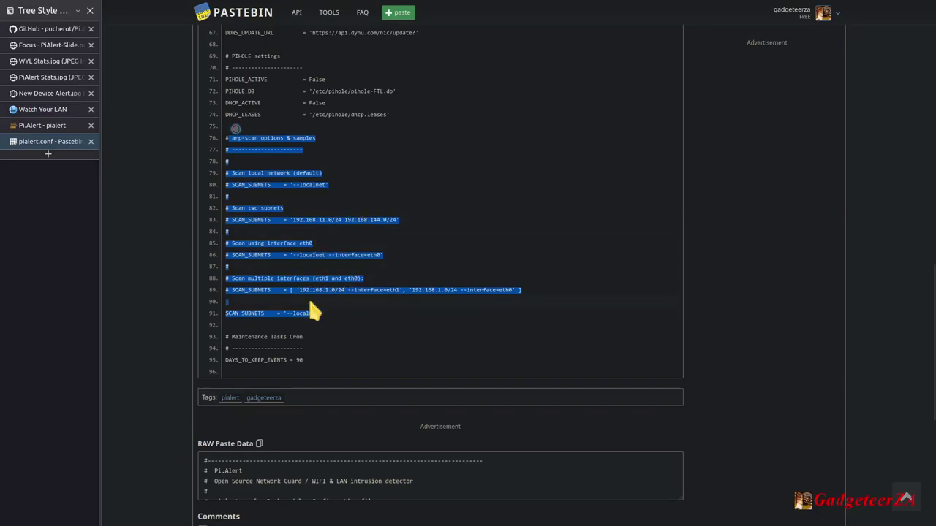
{"action": "left_click", "coordinate": [307, 314]}
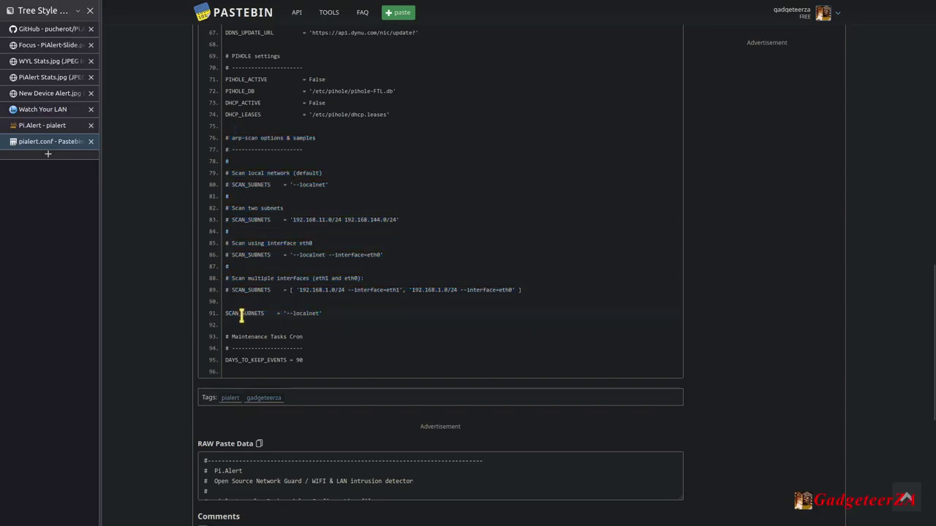
{"action": "left_click_drag", "start_coordinate": [325, 315], "coordinate": [233, 315]}
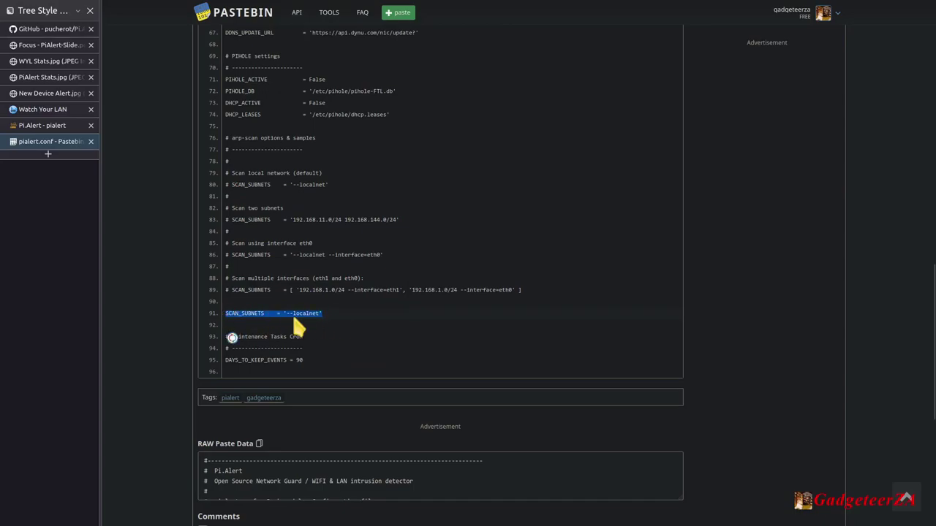
{"action": "double_click", "coordinate": [299, 360]}
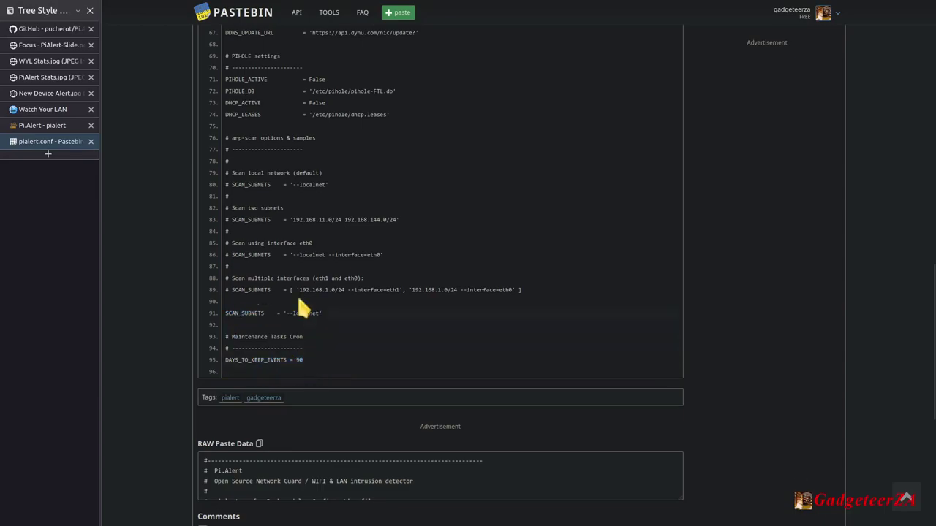
Step: Read the pialert.conf paste's comment, highlighting its ip link show and sudo arp-scan --interface=enp4s0 192.168.1.0/24 commands
{"action": "scroll", "coordinate": [300, 288], "scroll_direction": "up", "scroll_amount": 3}
{"action": "scroll", "coordinate": [302, 285], "scroll_direction": "down", "scroll_amount": 10}
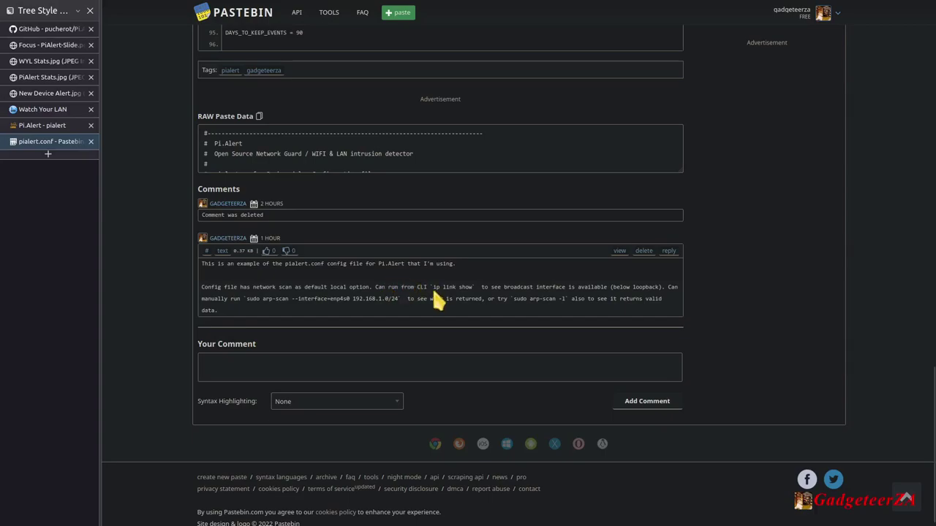
{"action": "left_click_drag", "start_coordinate": [432, 288], "coordinate": [472, 289]}
{"action": "left_click_drag", "start_coordinate": [248, 298], "coordinate": [400, 301]}
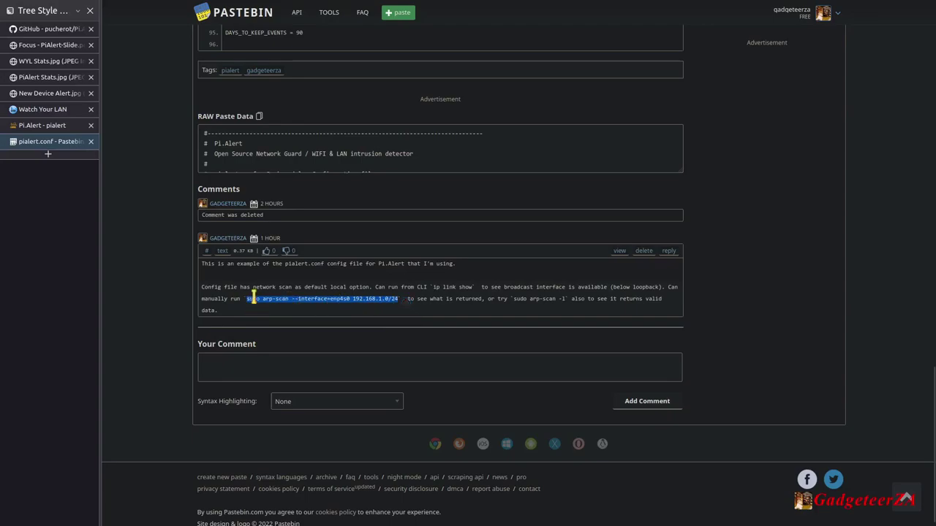
Step: Highlight the alternative sudo arp-scan -l command in the pialert.conf paste's comment, and clear the highlight
{"action": "left_click", "coordinate": [483, 303]}
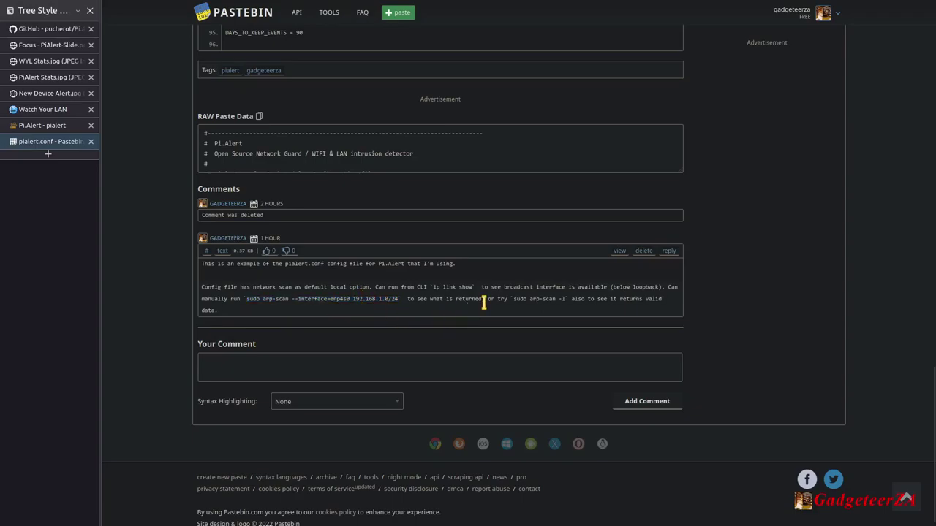
{"action": "left_click_drag", "start_coordinate": [512, 299], "coordinate": [569, 304]}
{"action": "left_click", "coordinate": [387, 298]}
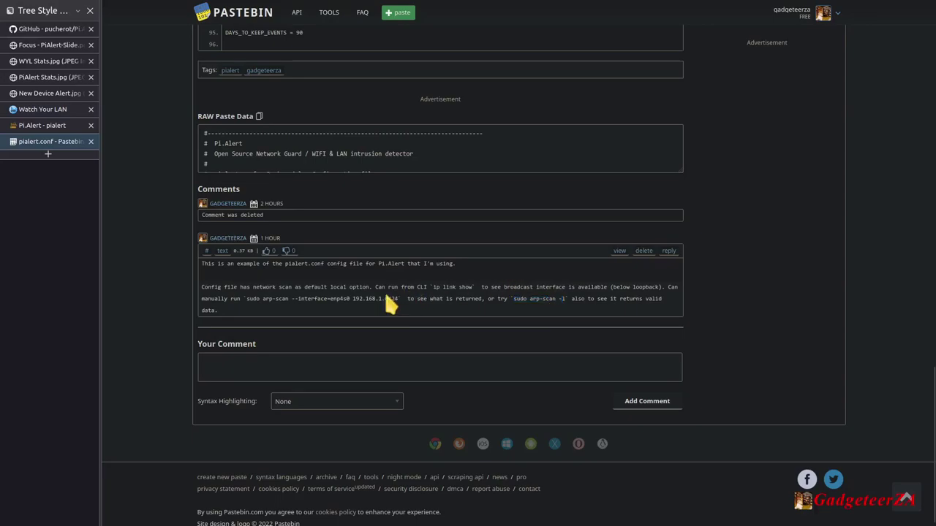
{"action": "double_click", "coordinate": [561, 300]}
{"action": "left_click", "coordinate": [508, 300]}
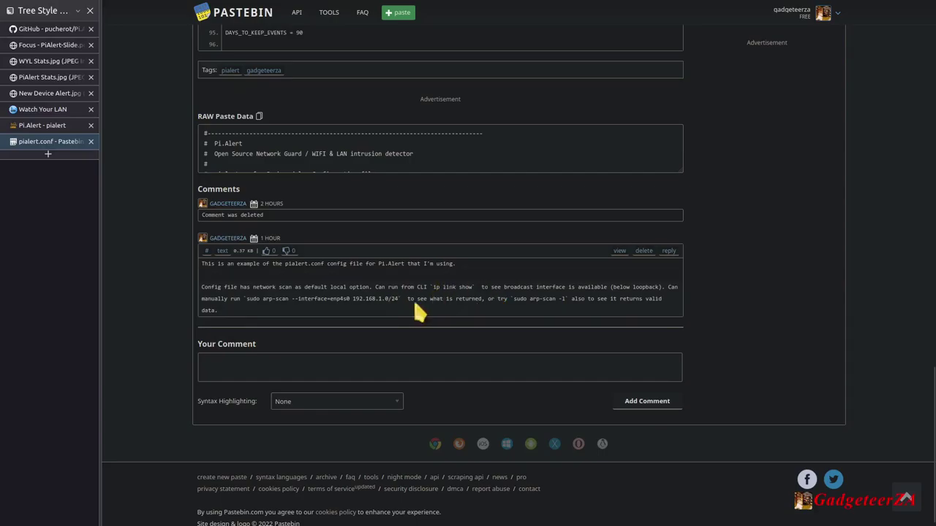
Step: Go back up through the pialert.conf listing and switch to the open Pi.Alert web interface
{"action": "scroll", "coordinate": [408, 289], "scroll_direction": "up", "scroll_amount": 10}
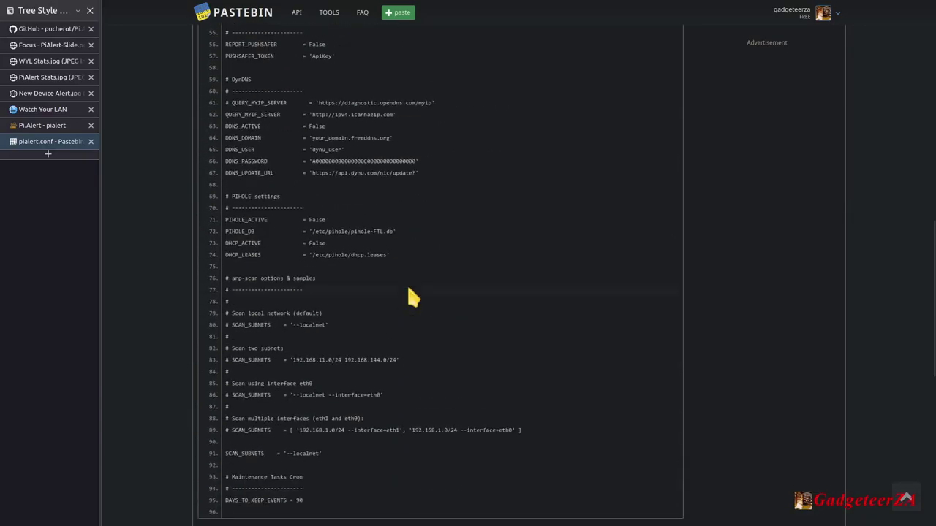
{"action": "scroll", "coordinate": [408, 296], "scroll_direction": "up", "scroll_amount": 5}
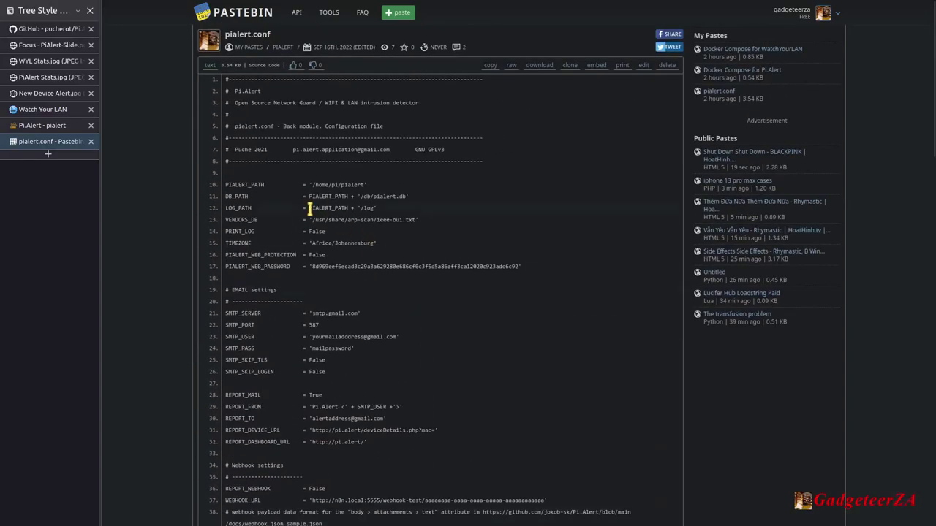
{"action": "left_click", "coordinate": [48, 128]}
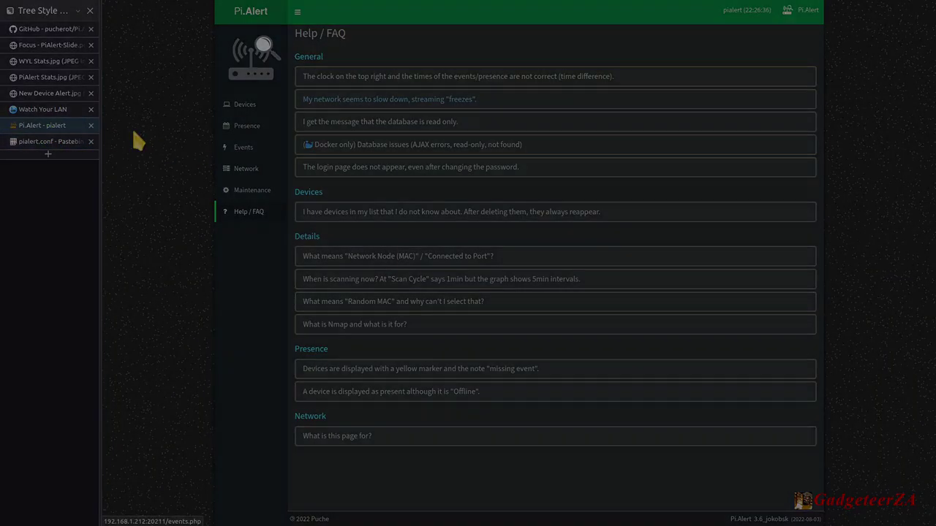